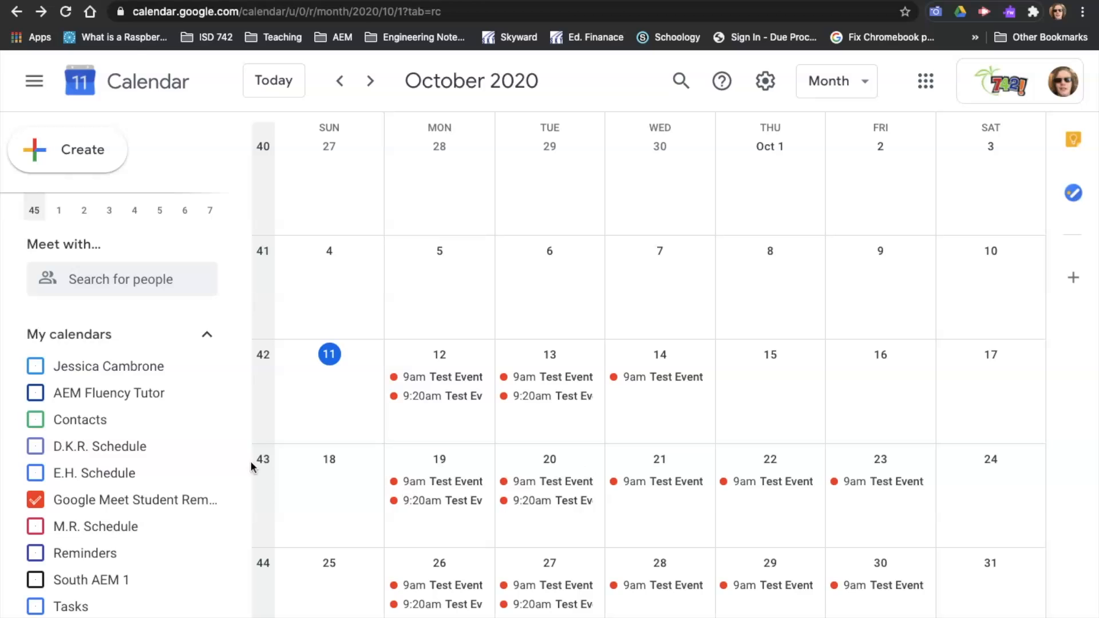
Step: Create a new calendar and name it R.R. Schedule
scroll(118, 513, "down", 2)
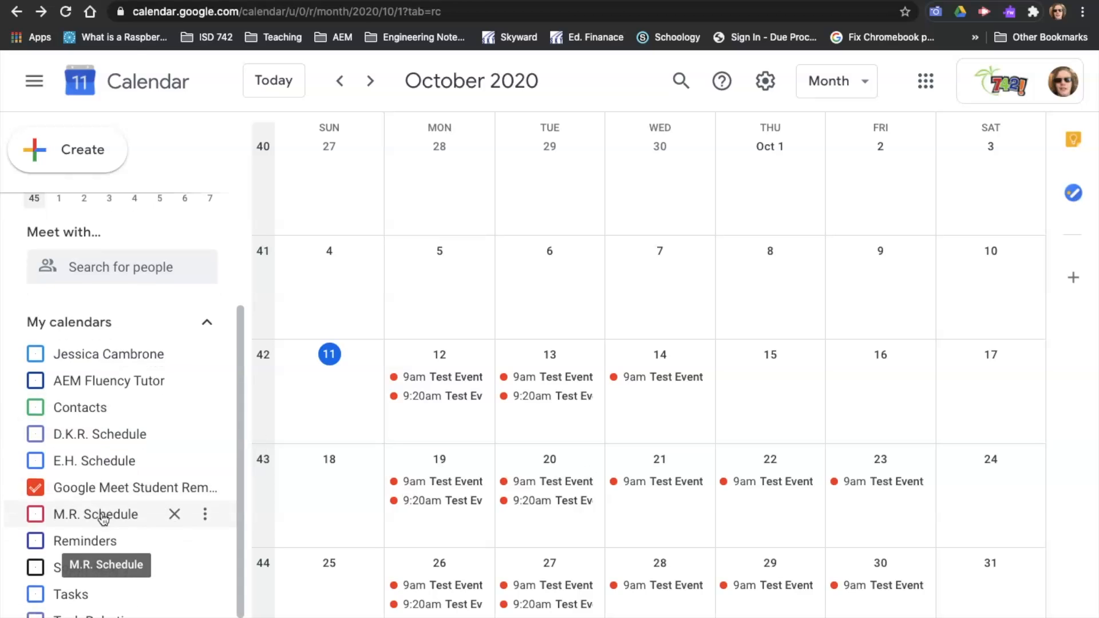
scroll(103, 520, "up", 1)
scroll(103, 520, "down", 1)
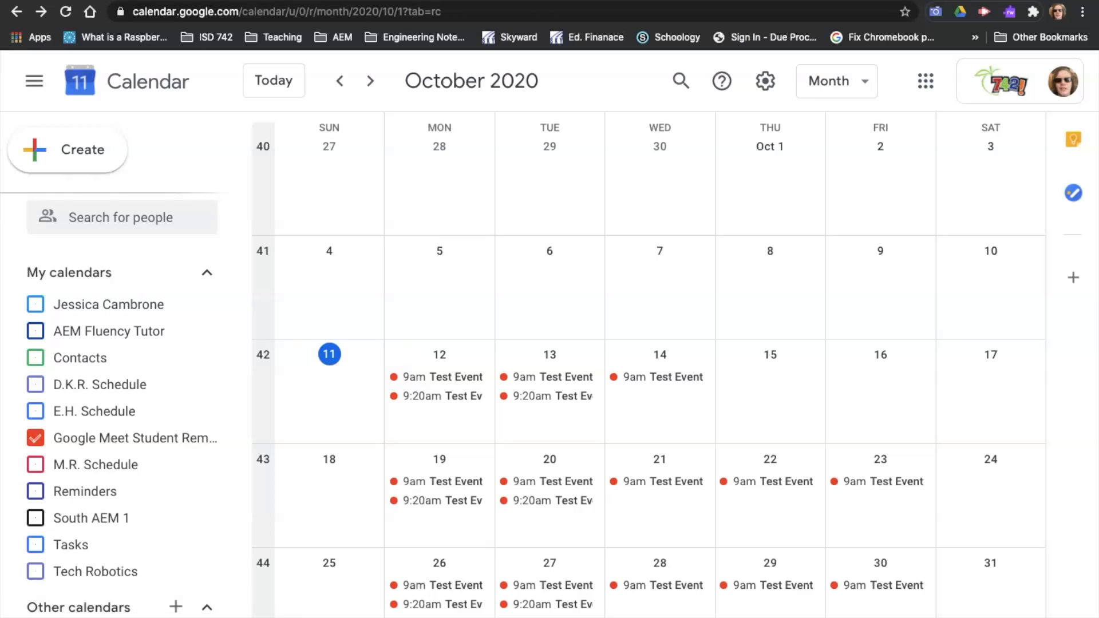
left_click(175, 608)
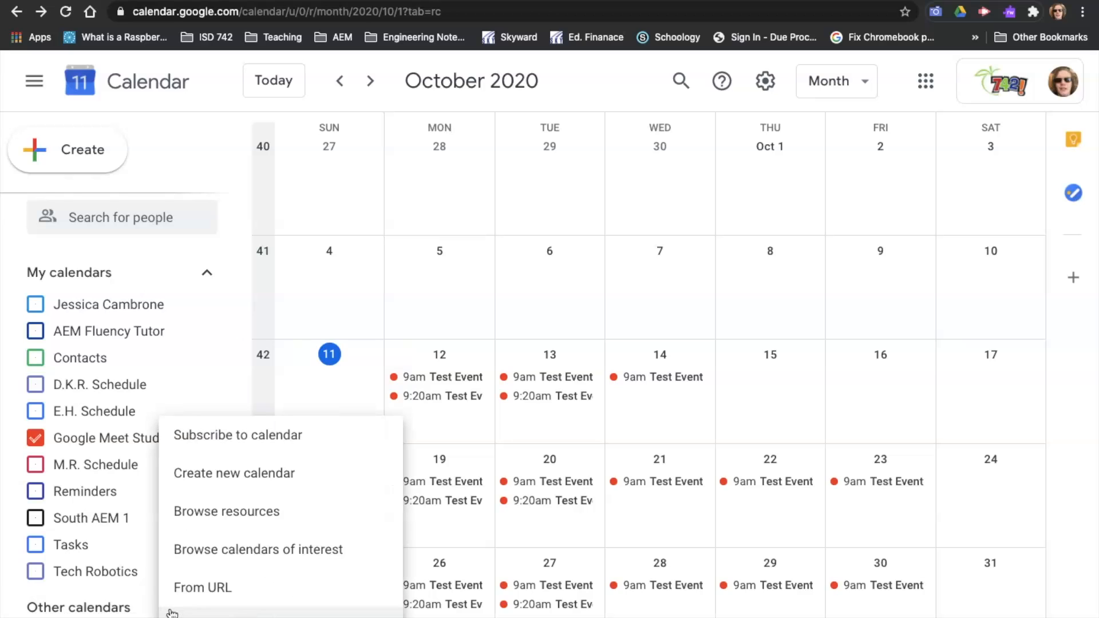
left_click(228, 473)
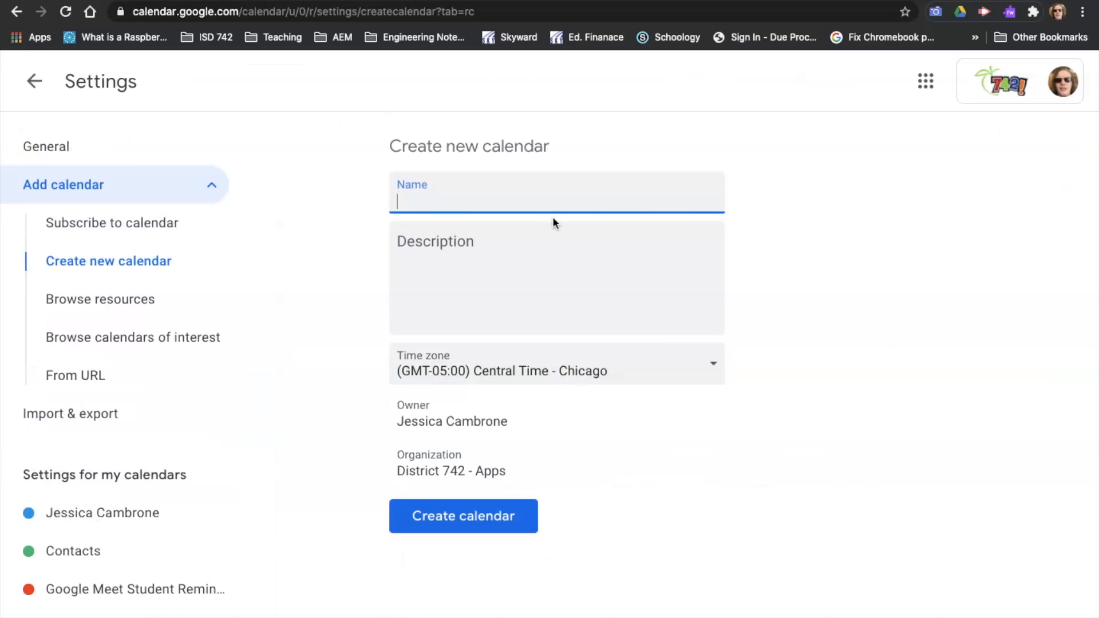
type("R.R. Schedule")
key("Tab")
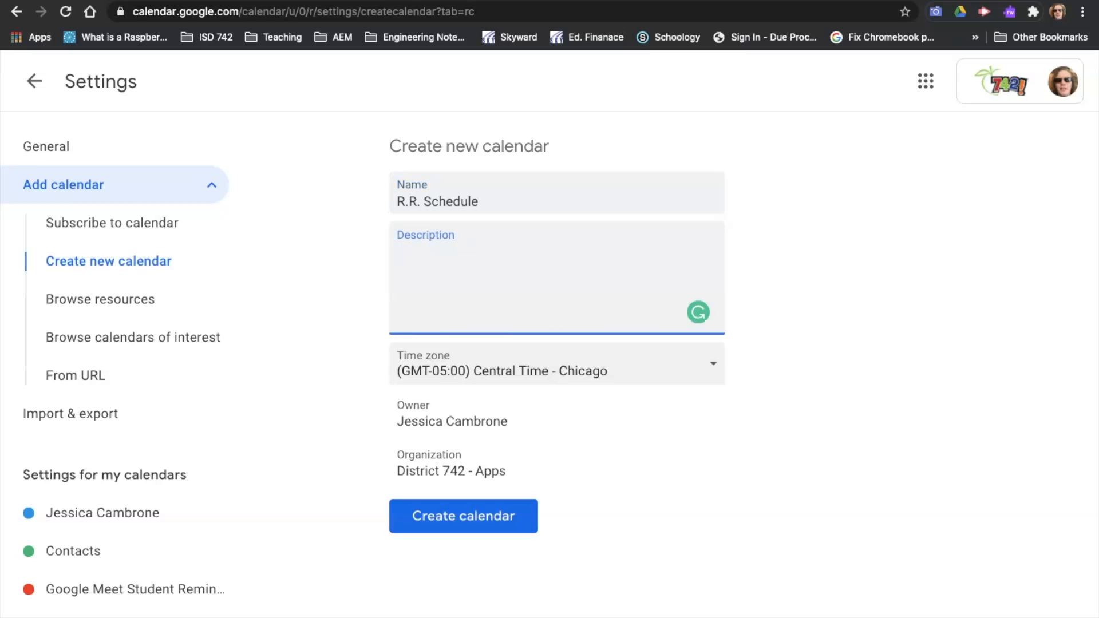
Step: Enter the student's surname followed by Schedule as the description and create the calendar
type("Ramos' Schedule")
left_click(770, 432)
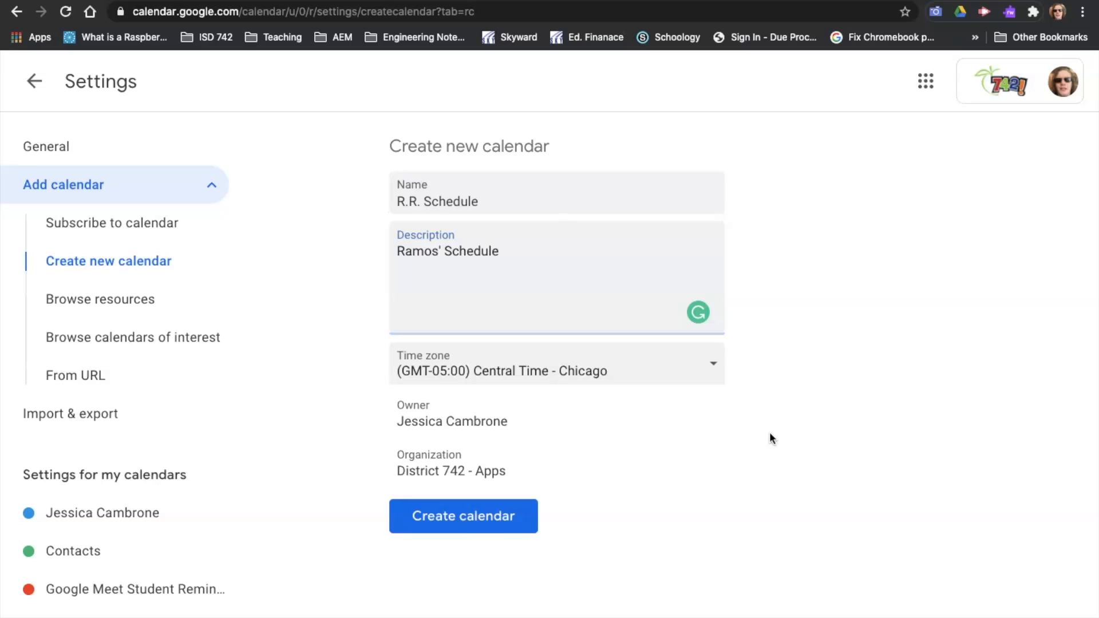
left_click(491, 529)
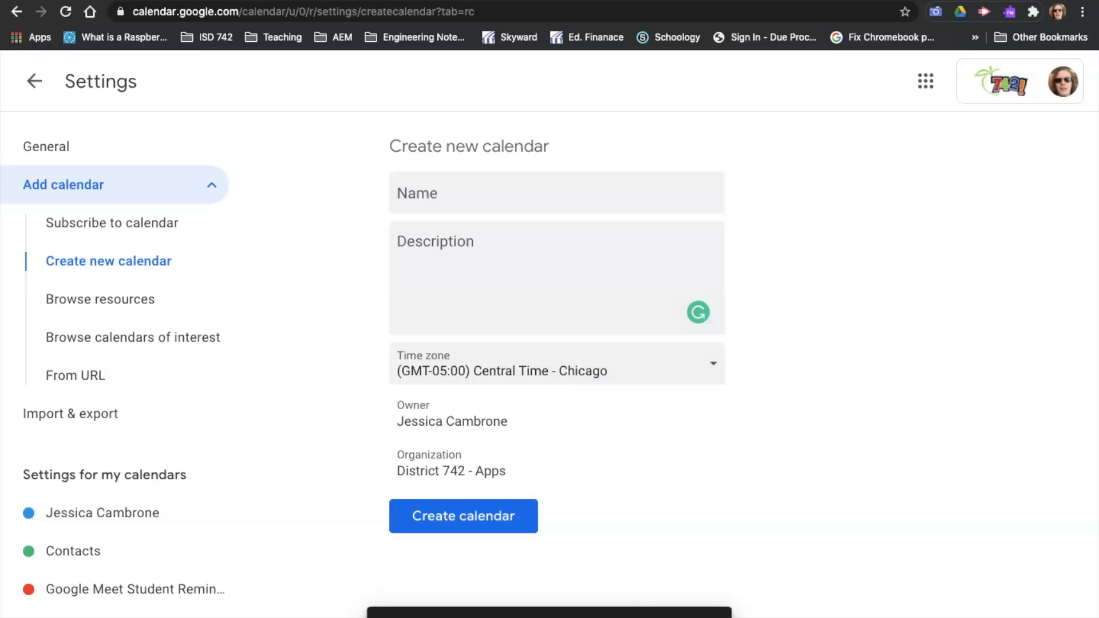
Step: Review the new calendar's settings, including access permissions, sharing and notifications, then return to the calendar
left_click(652, 615)
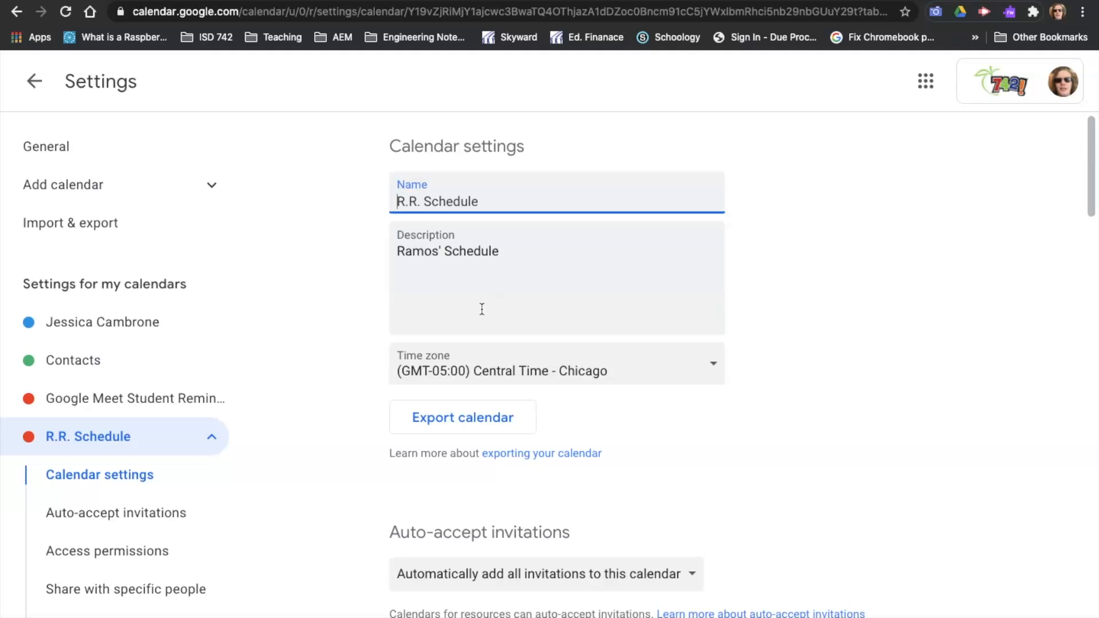
scroll(491, 572, "down", 3)
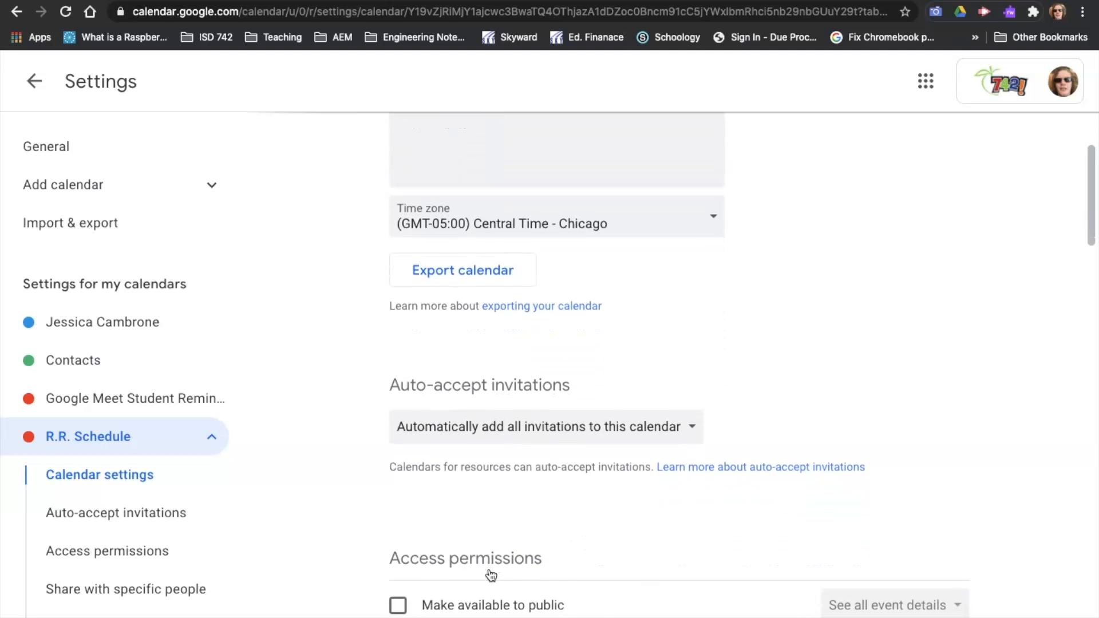
scroll(491, 573, "down", 3)
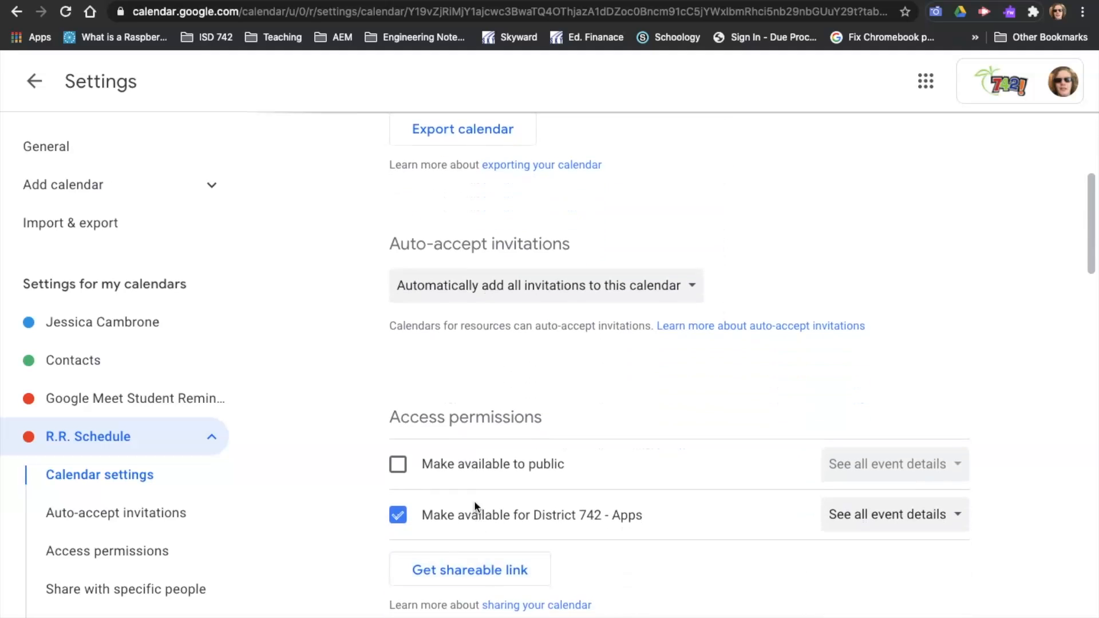
scroll(474, 500, "down", 7)
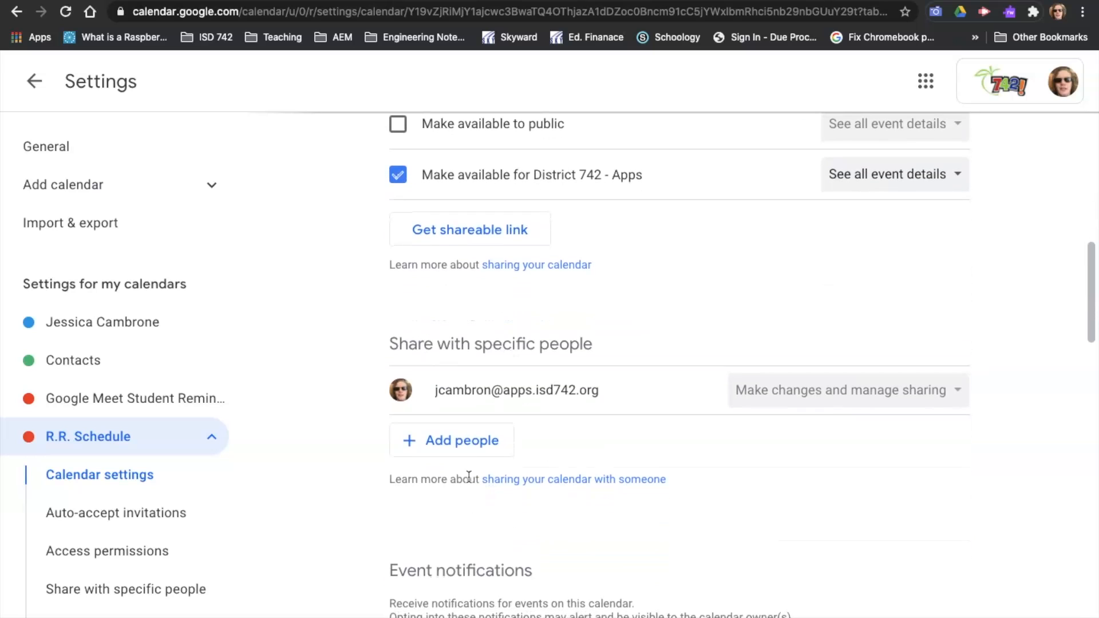
scroll(492, 405, "down", 3)
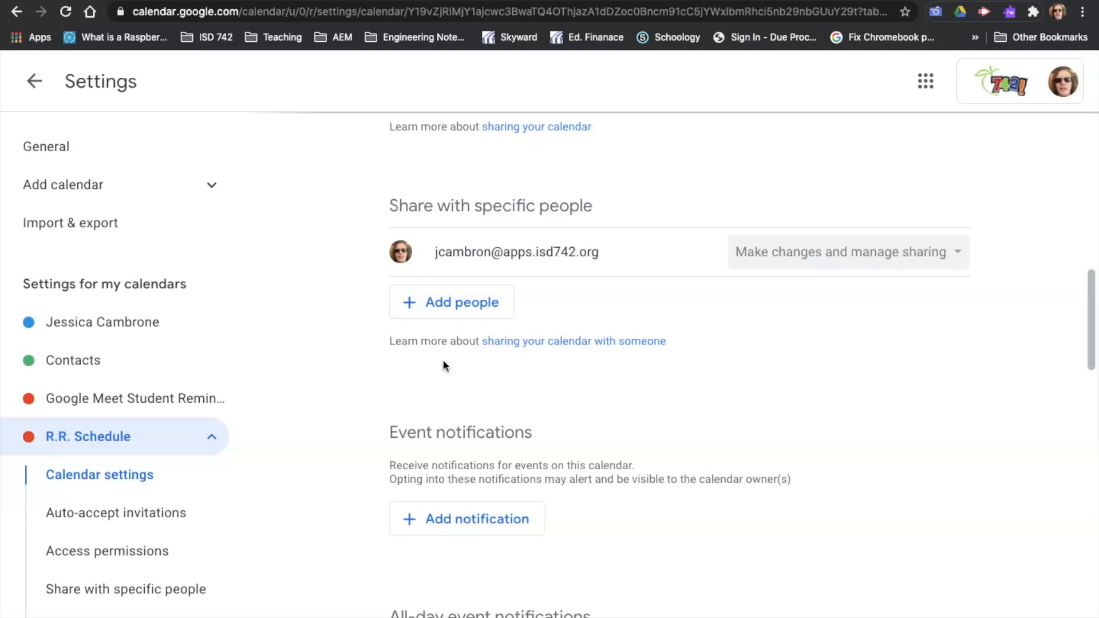
scroll(445, 367, "down", 3)
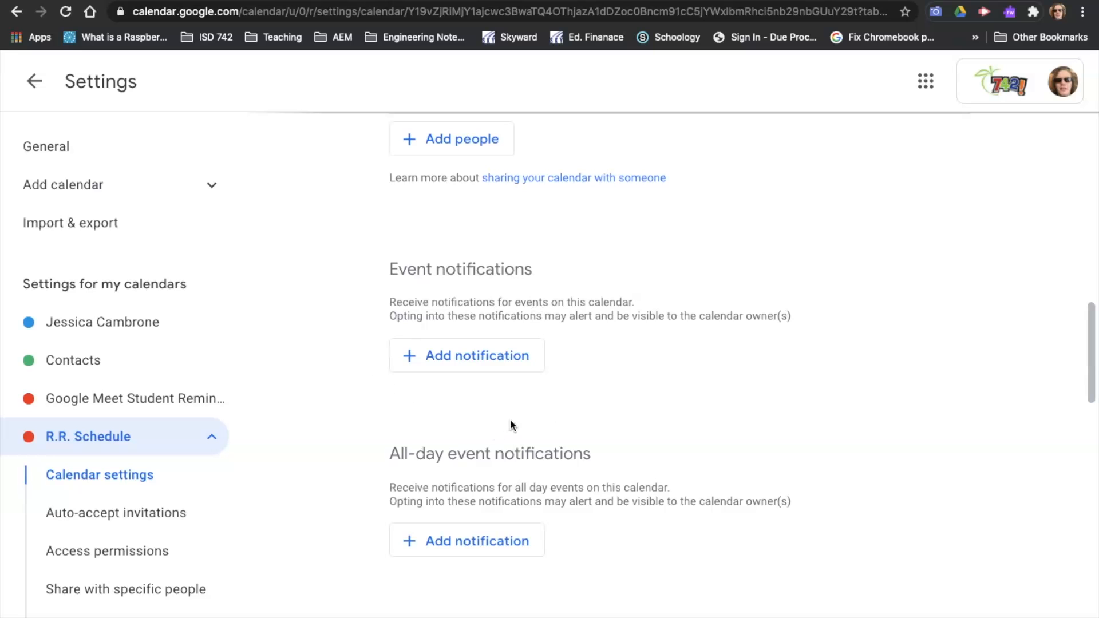
scroll(510, 421, "down", 6)
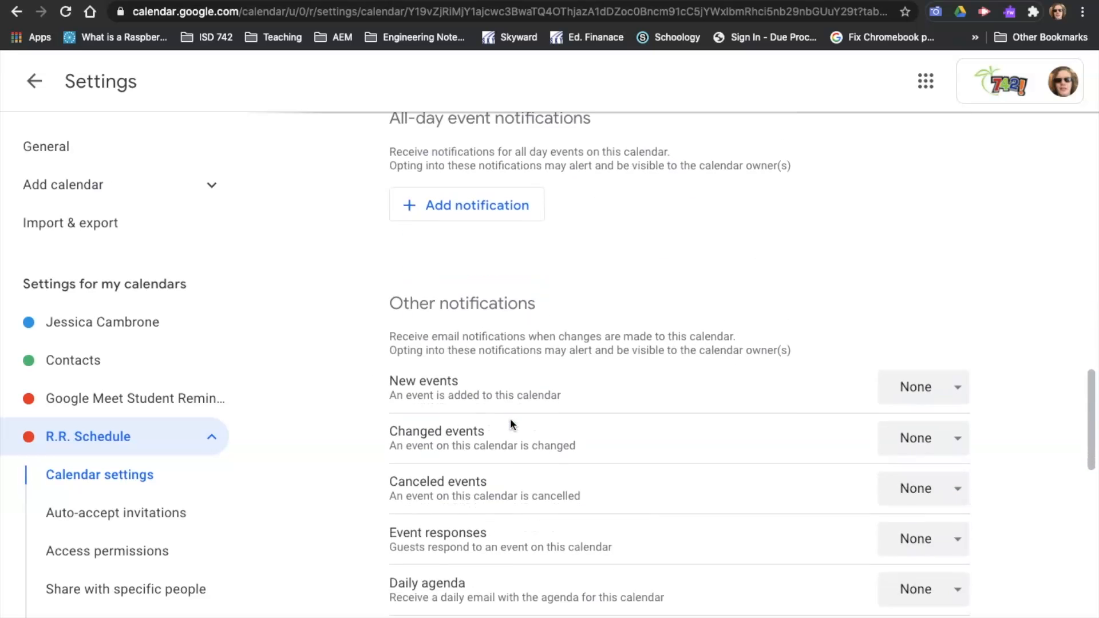
scroll(511, 421, "down", 11)
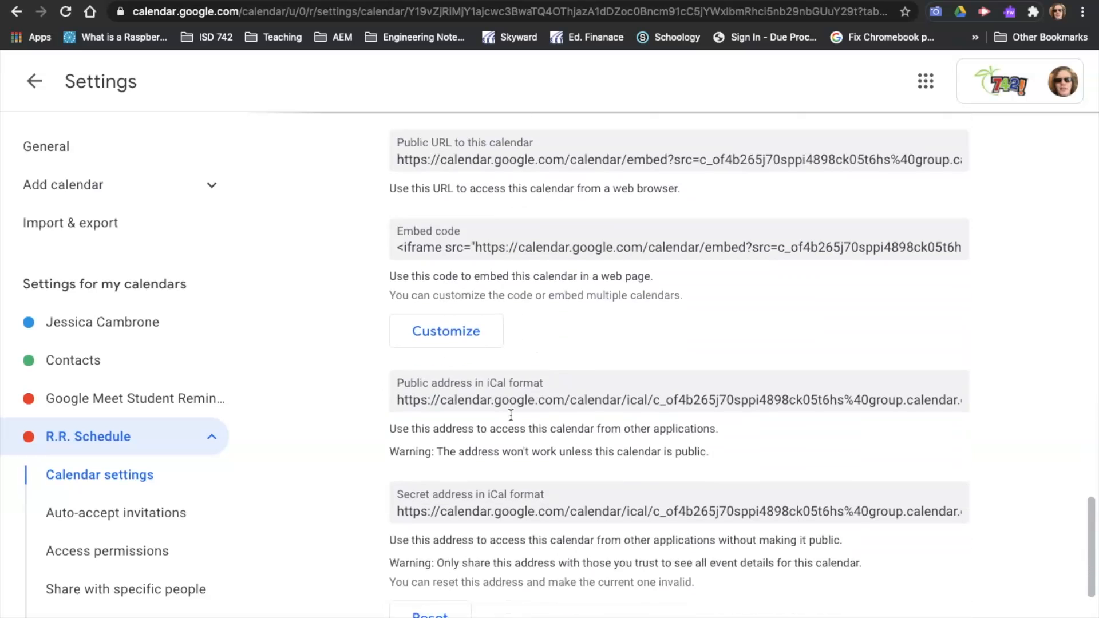
scroll(511, 415, "down", 4)
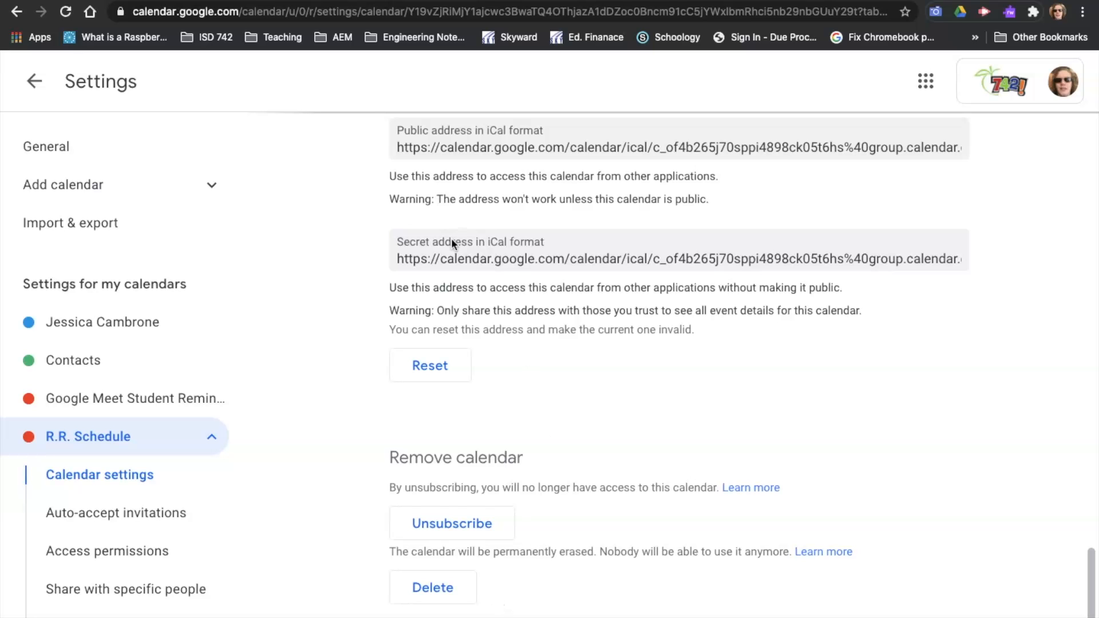
scroll(451, 241, "up", 20)
scroll(452, 245, "up", 8)
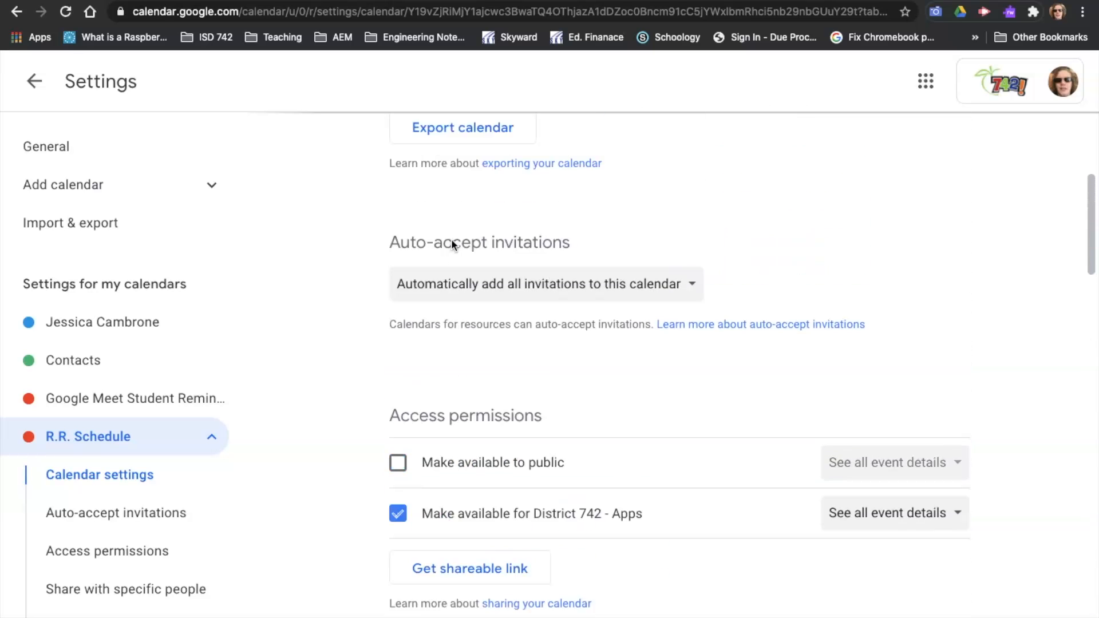
left_click(33, 84)
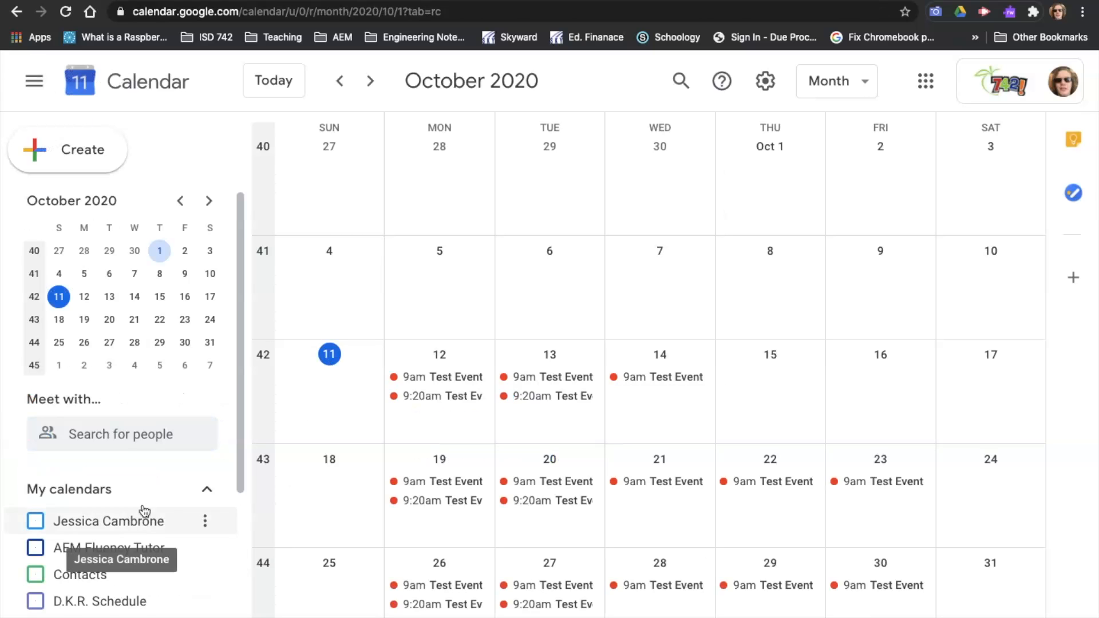
Step: Change the R.R. Schedule calendar's color to green
scroll(142, 504, "down", 3)
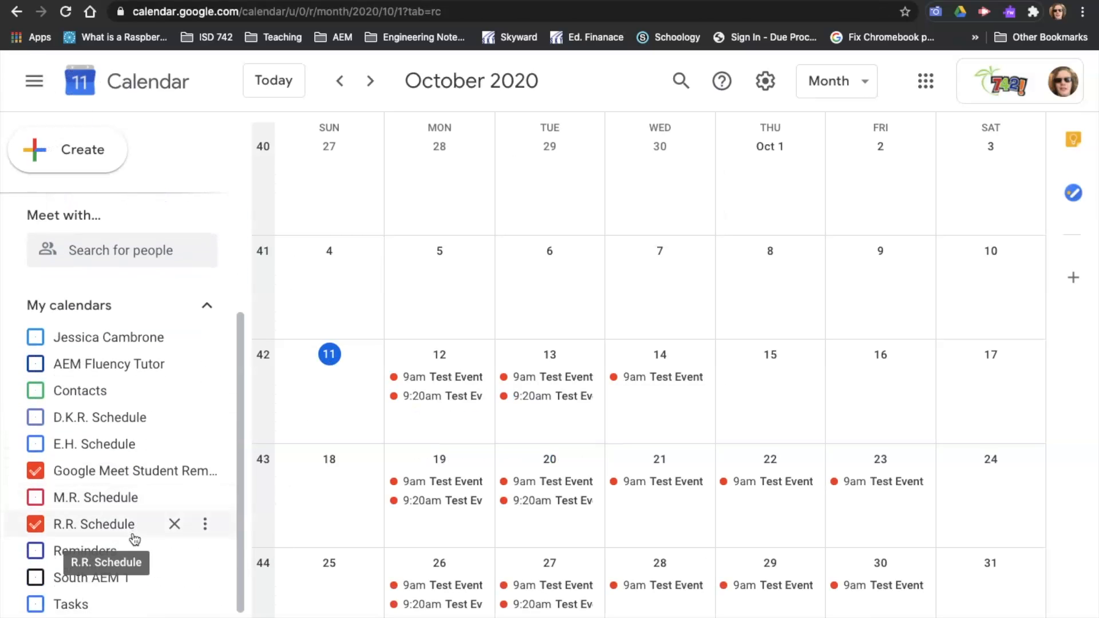
left_click(212, 527)
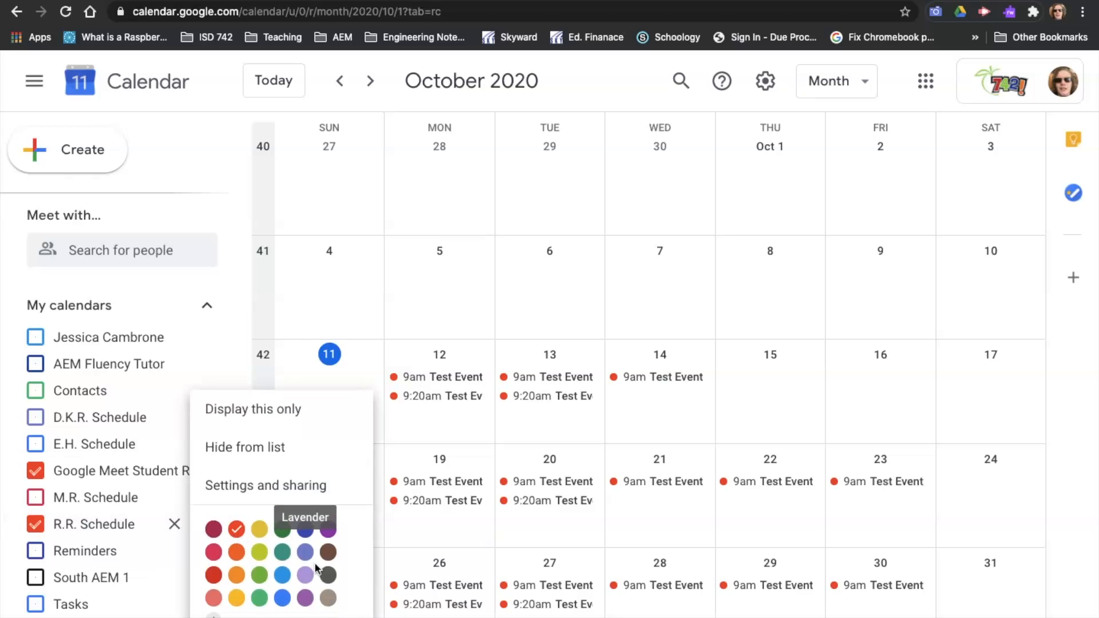
left_click(282, 529)
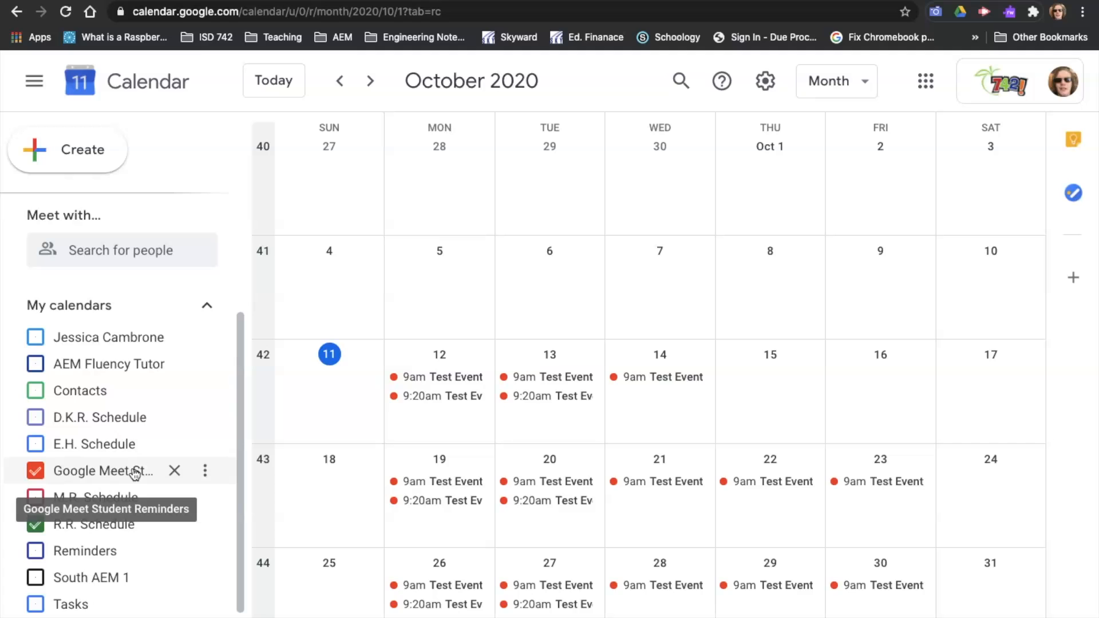
Step: Copy the Monday 9am Test Event Advisory to the R.R. Schedule calendar
left_click(421, 380)
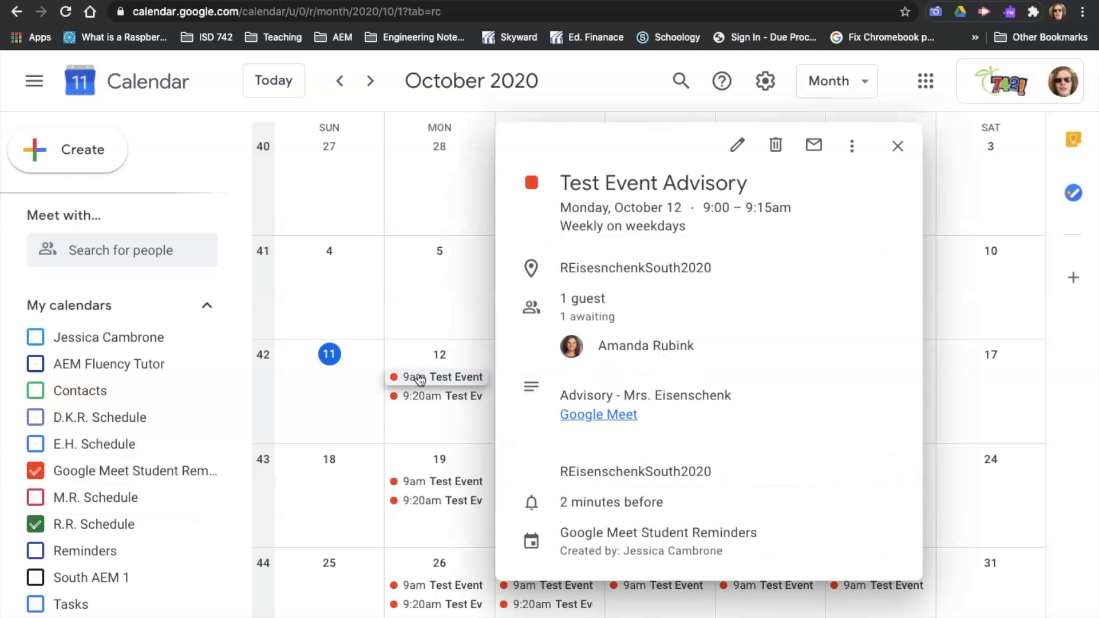
left_click(851, 146)
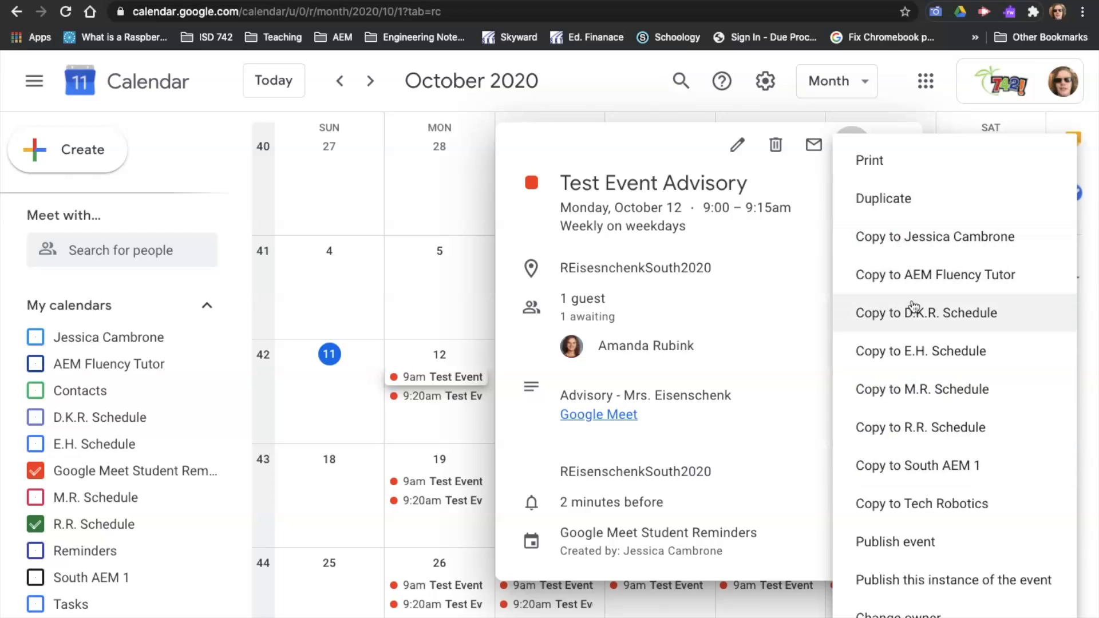
left_click(934, 439)
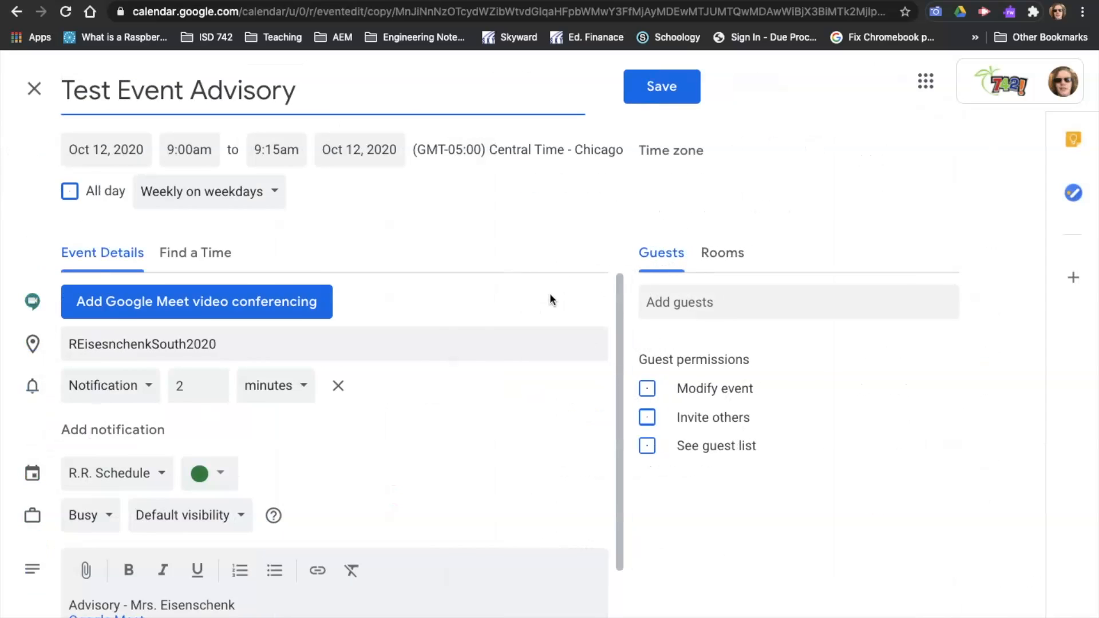
Step: Adjust the line spacing in the copied event's description around the Google Meet link
scroll(312, 300, "down", 3)
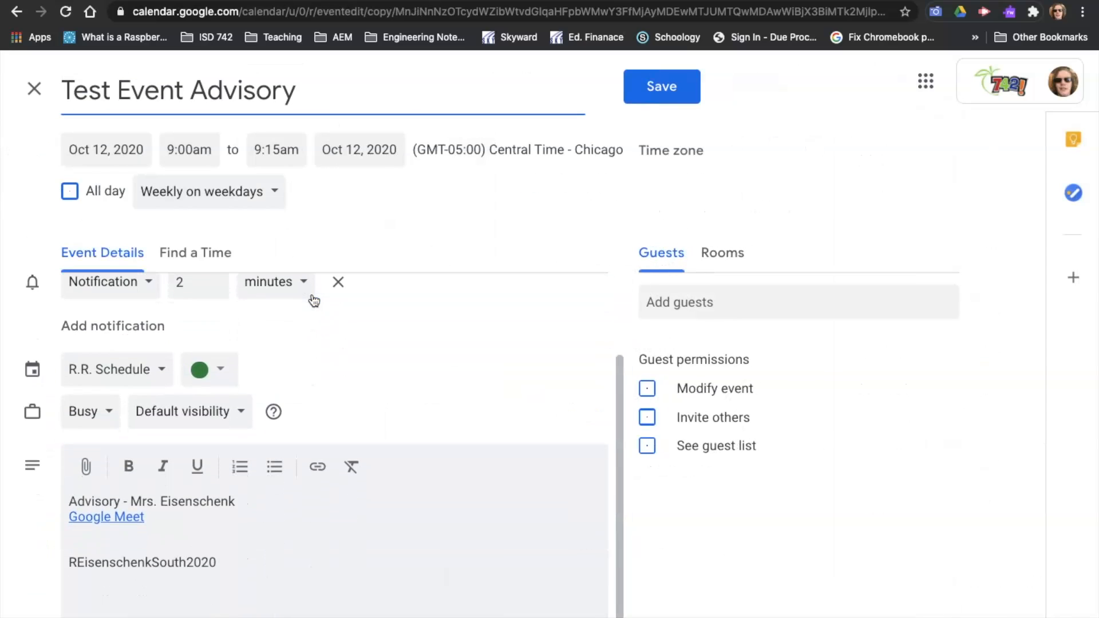
left_click(254, 506)
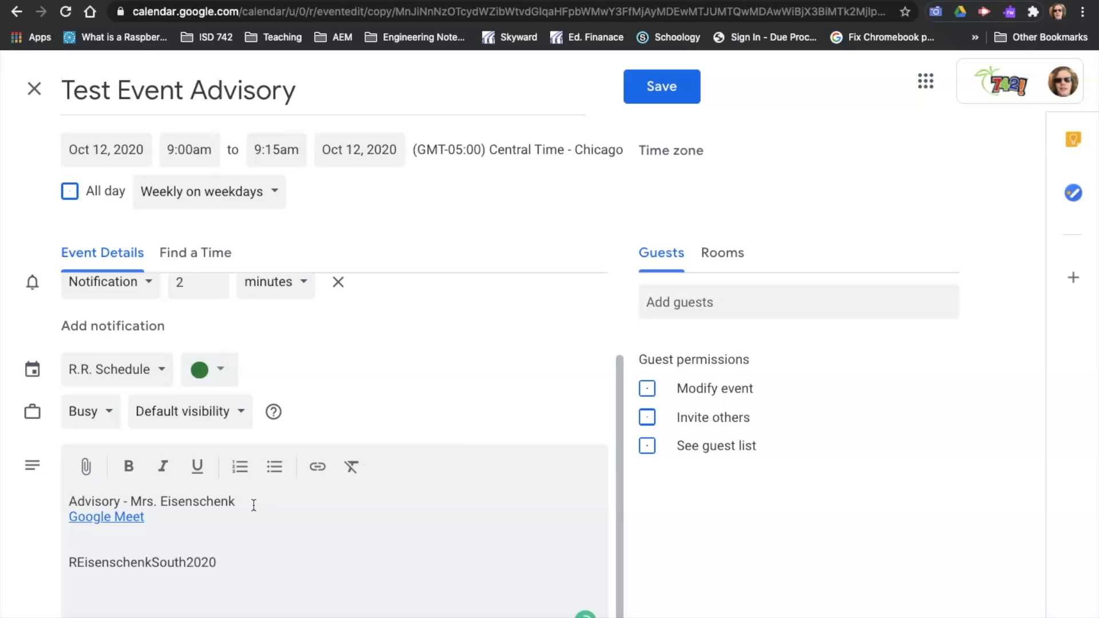
key("Return")
left_click(77, 565)
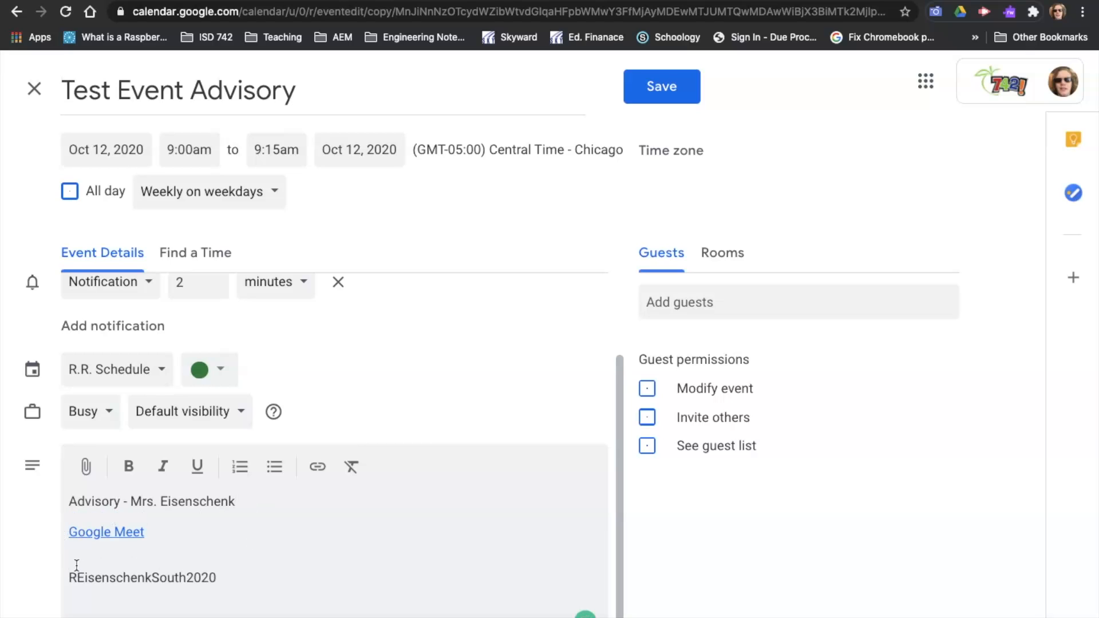
key("BackSpace")
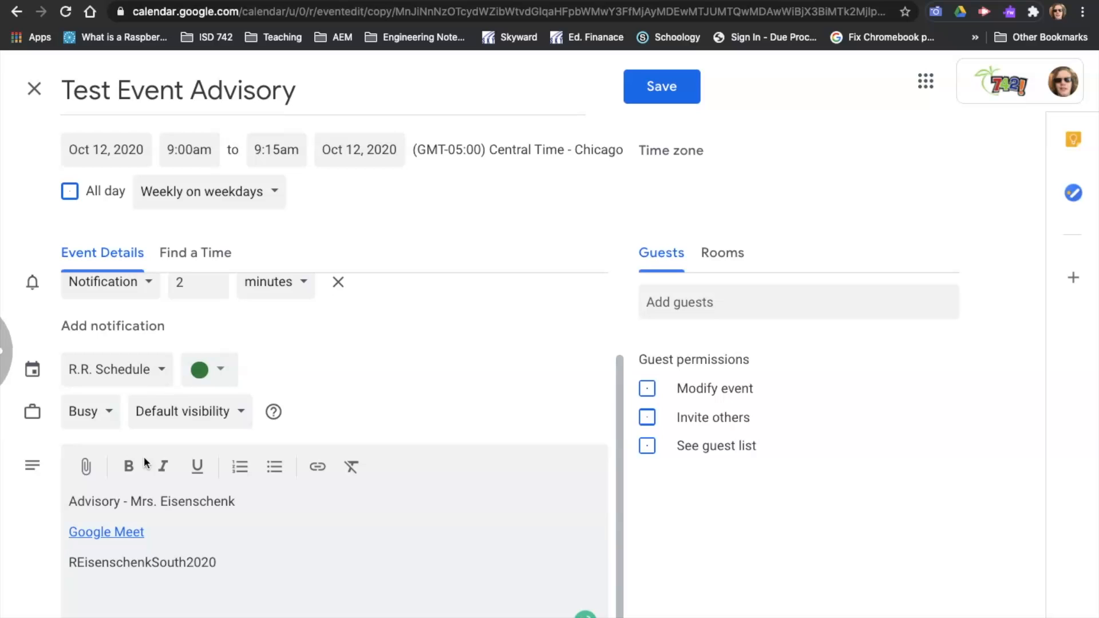
Step: Add the student as a guest by searching their surname ramos and picking them
scroll(312, 372, "up", 2)
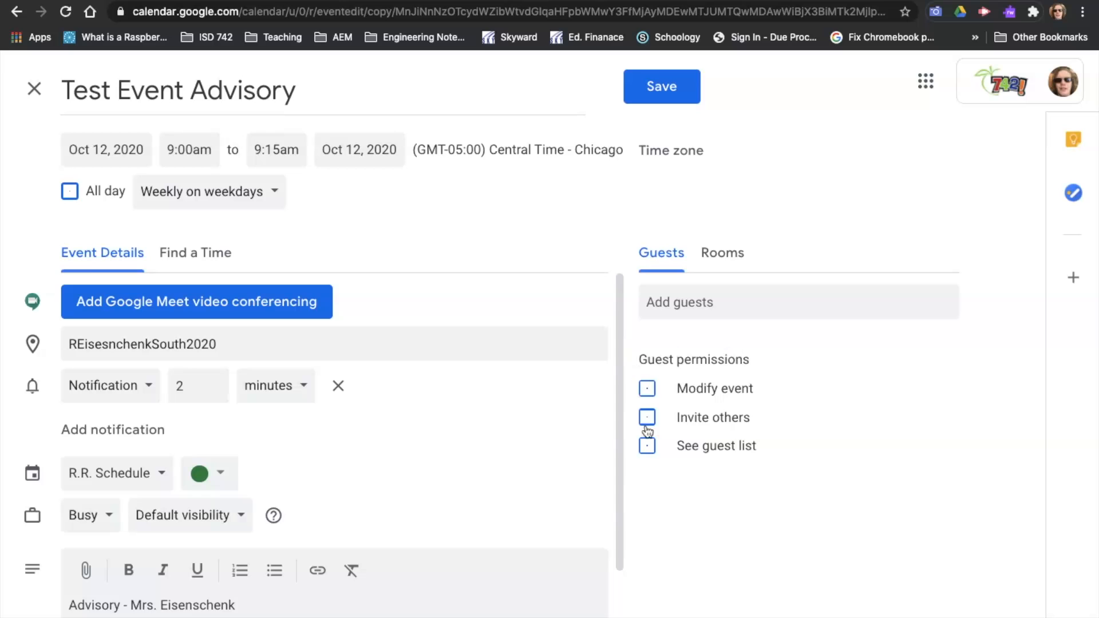
scroll(490, 480, "down", 3)
scroll(486, 487, "up", 3)
left_click(788, 307)
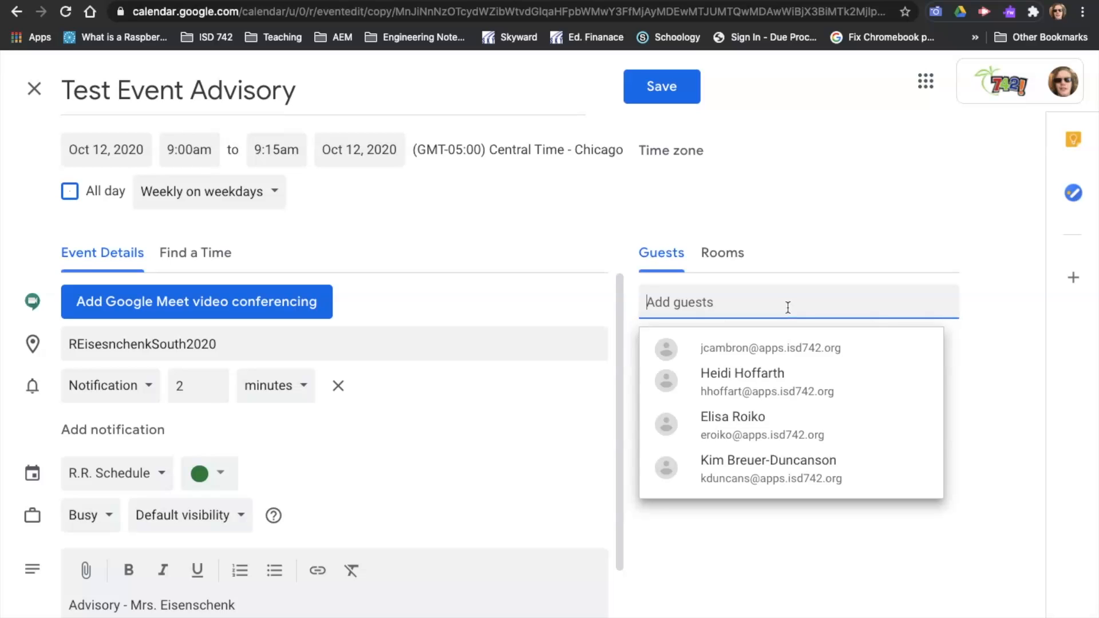
type("ro")
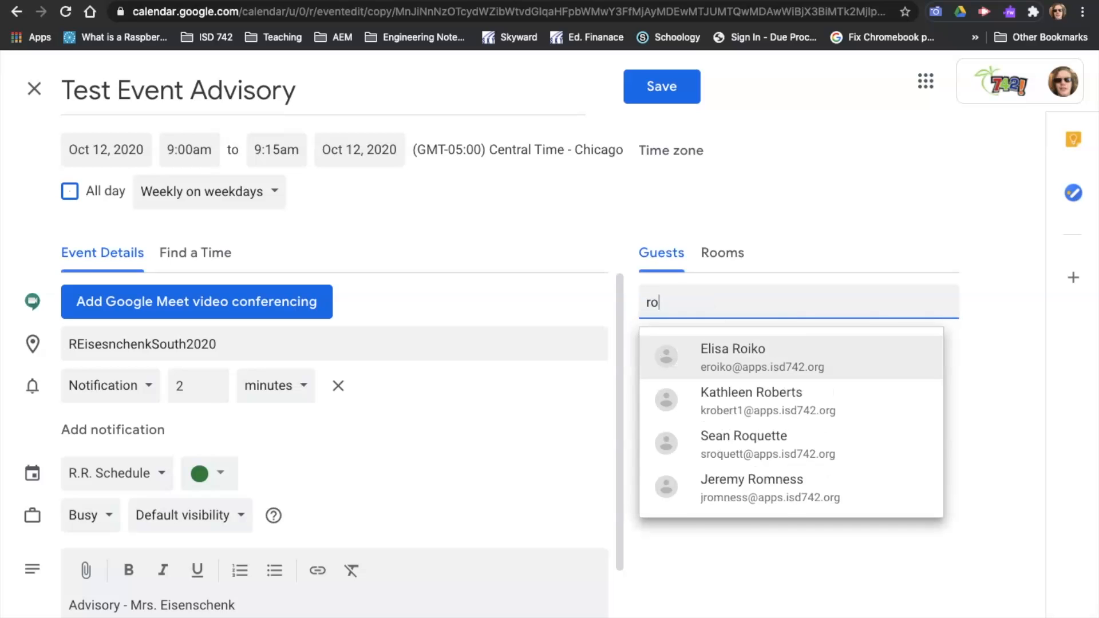
key("BackSpace")
type("amos")
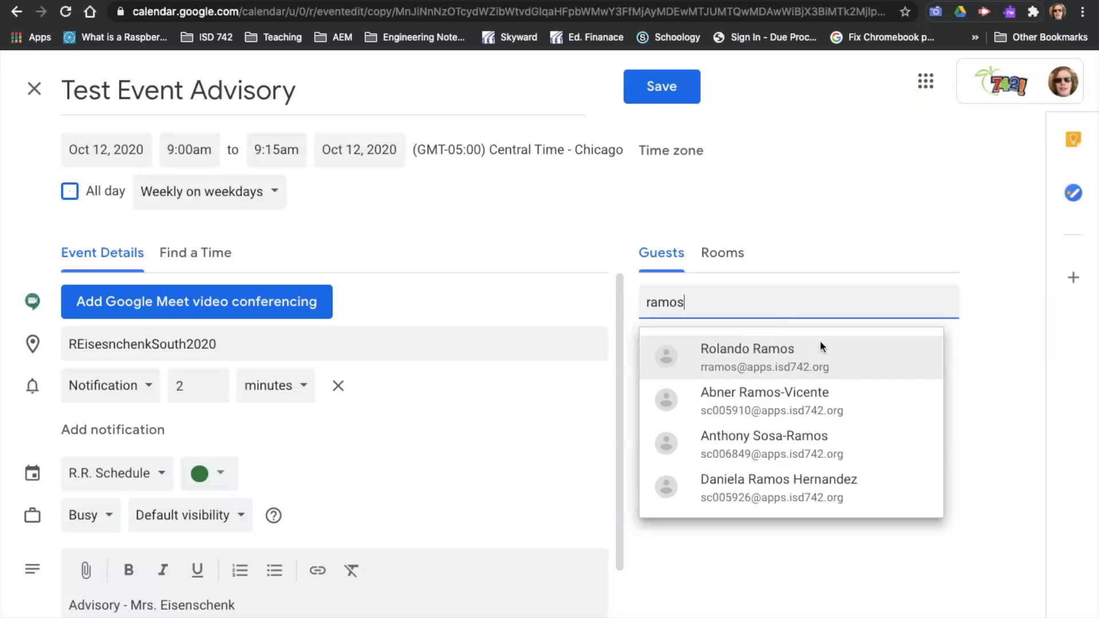
left_click(833, 358)
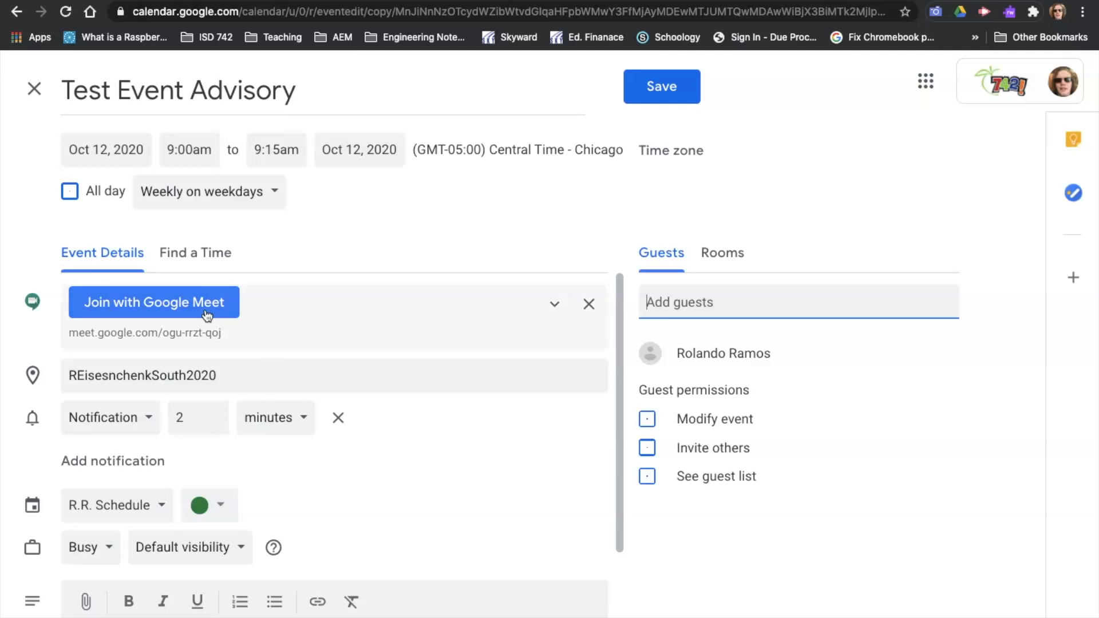
Step: Remove the automatically added Google Meet video conferencing from the copied event
left_click(593, 310)
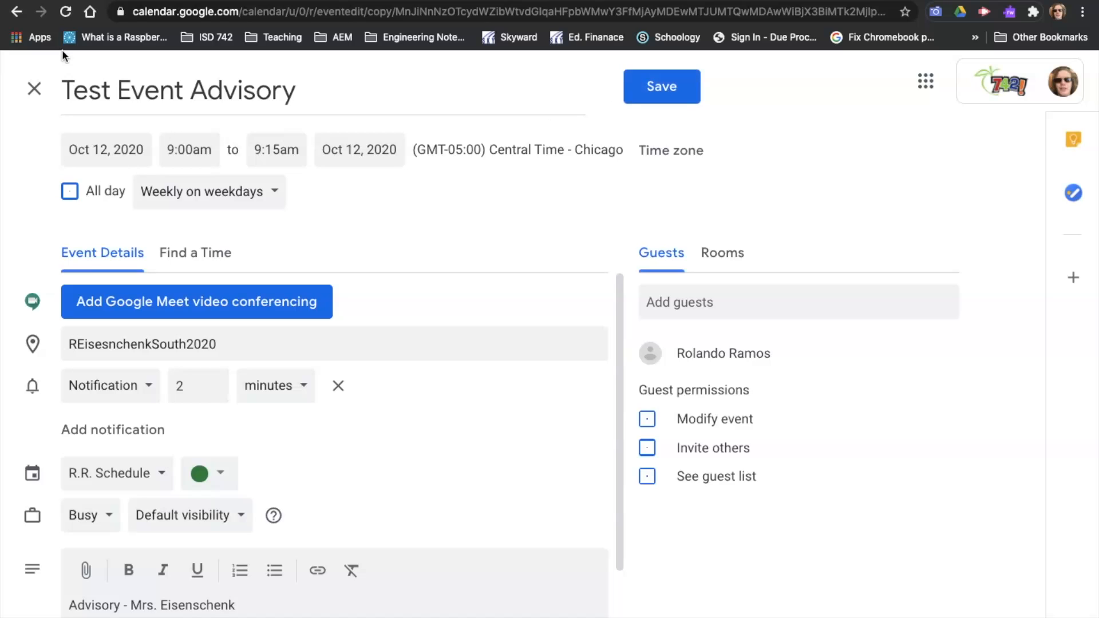
left_click(67, 97)
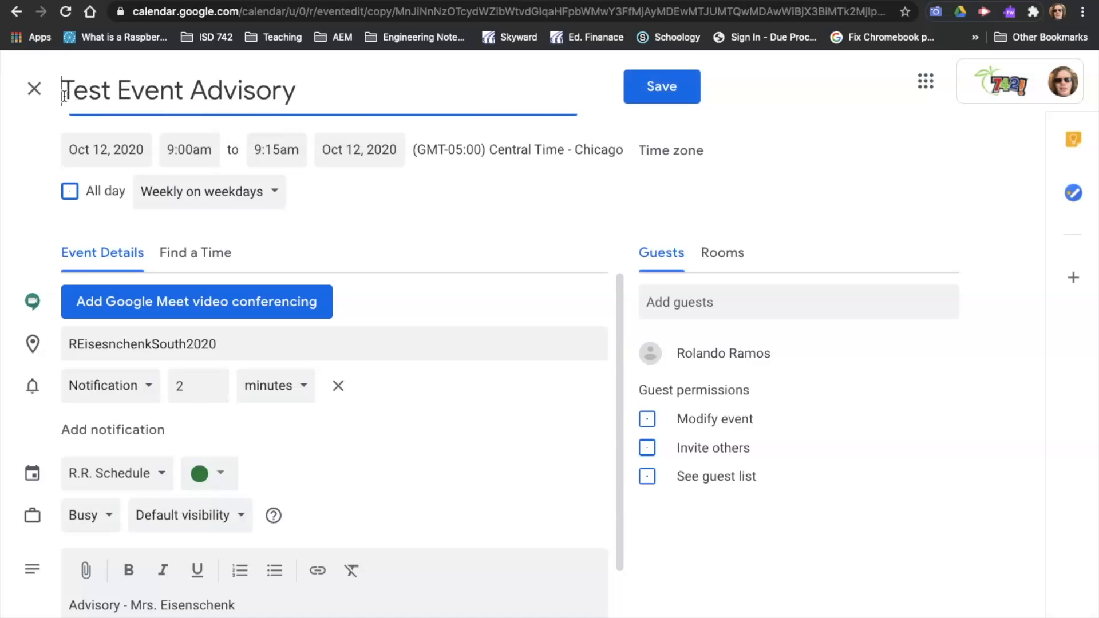
Step: Prefix the event title with "R.R." and save it without sending invitation emails to guests
type("R.R.")
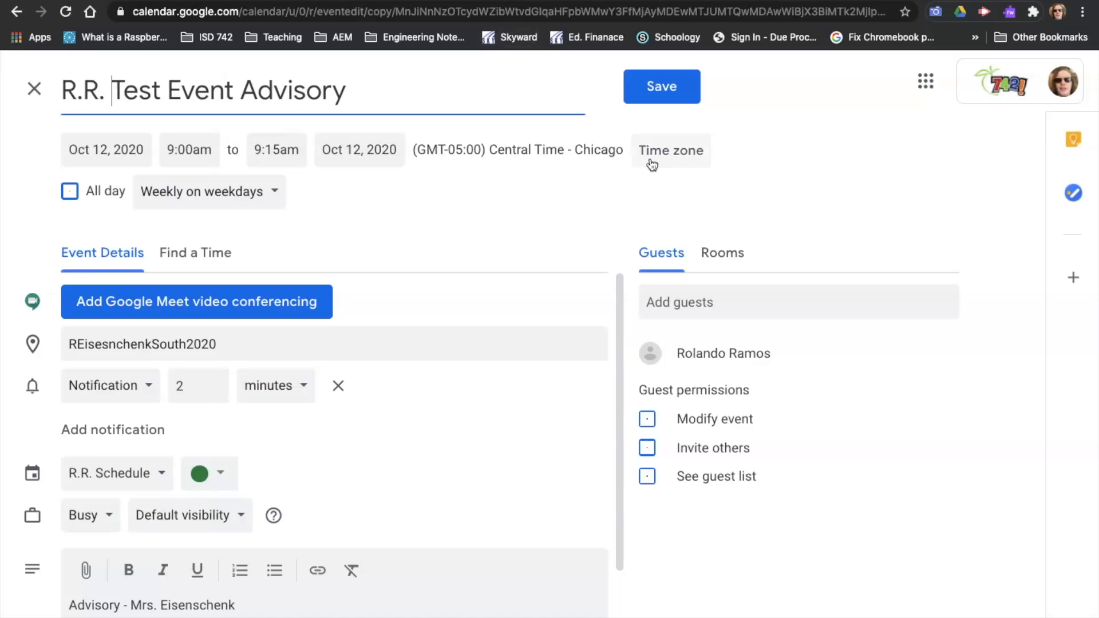
left_click(748, 198)
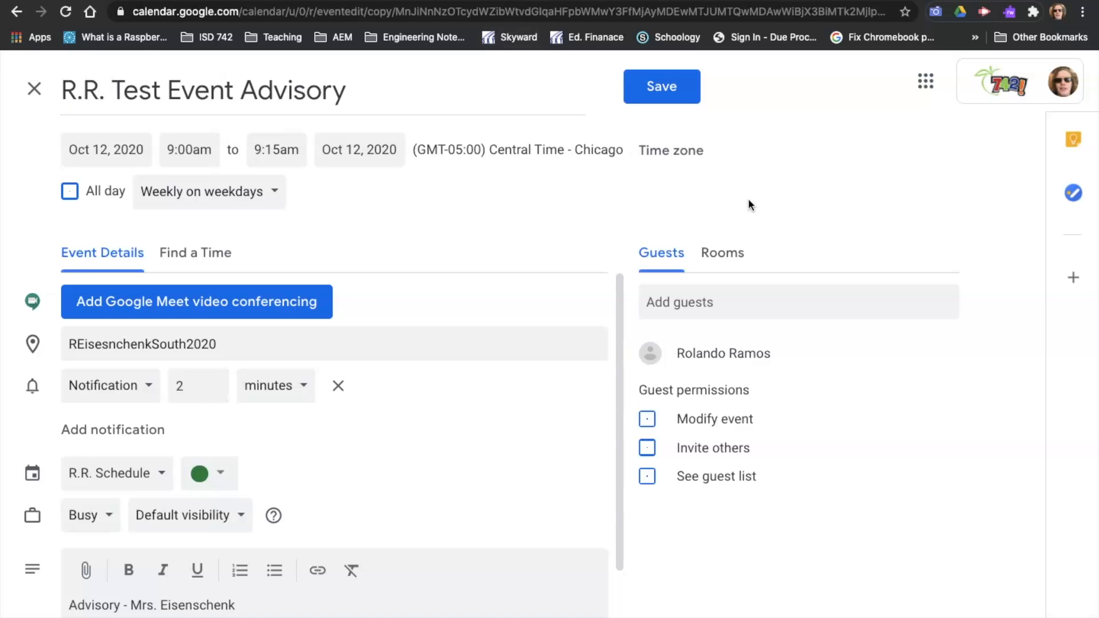
left_click(639, 91)
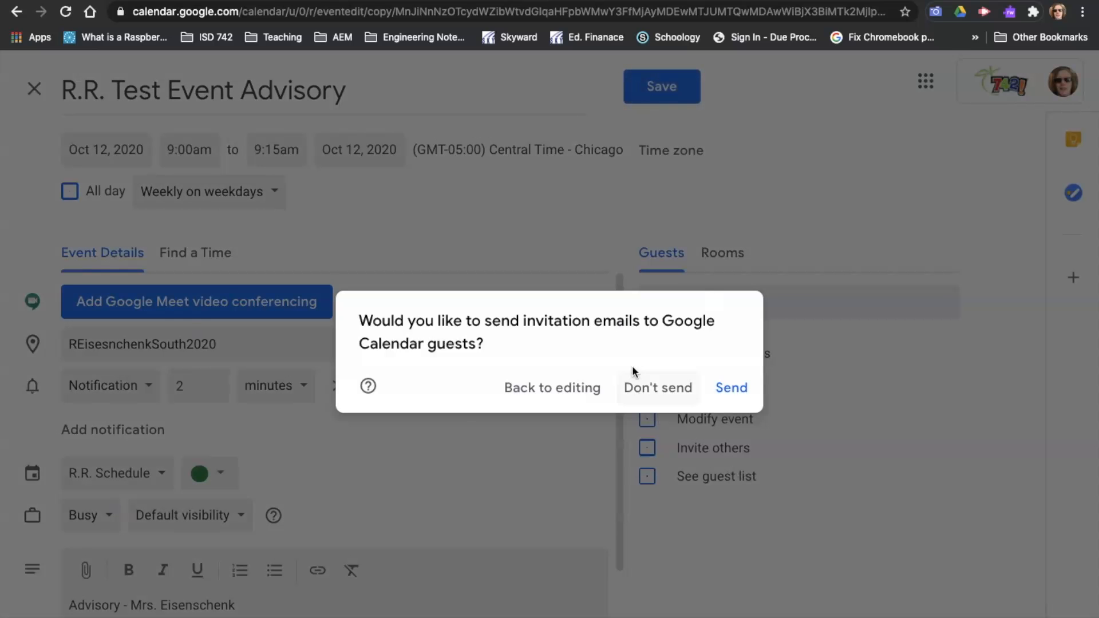
left_click(644, 394)
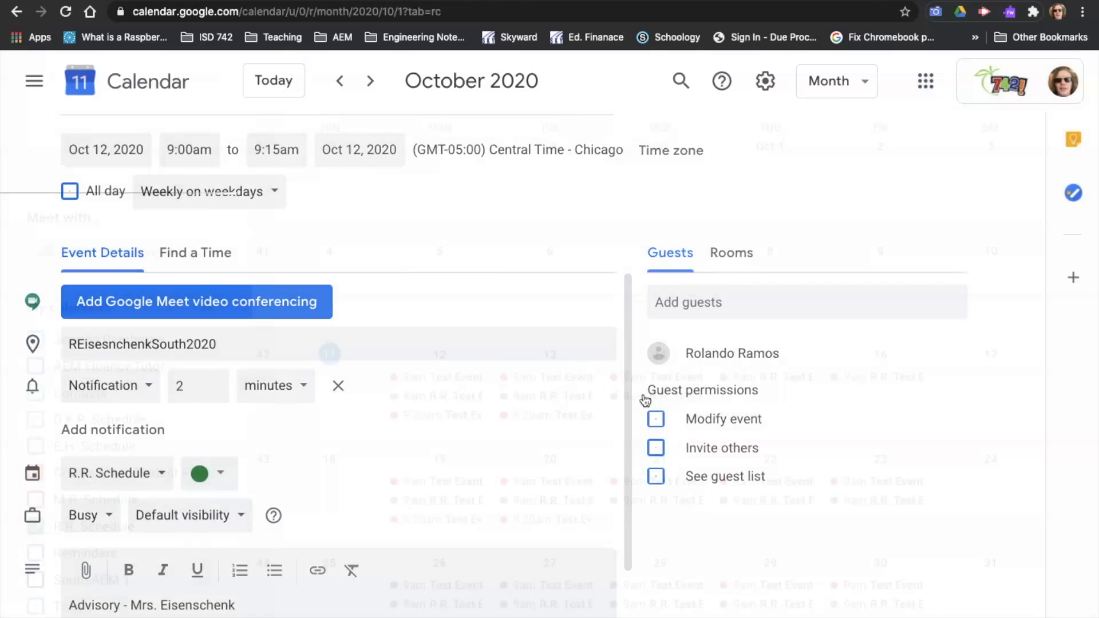
Step: Return to October 2020 and hide the Google Meet Student Reminders calendar from view
scroll(530, 492, "down", 2)
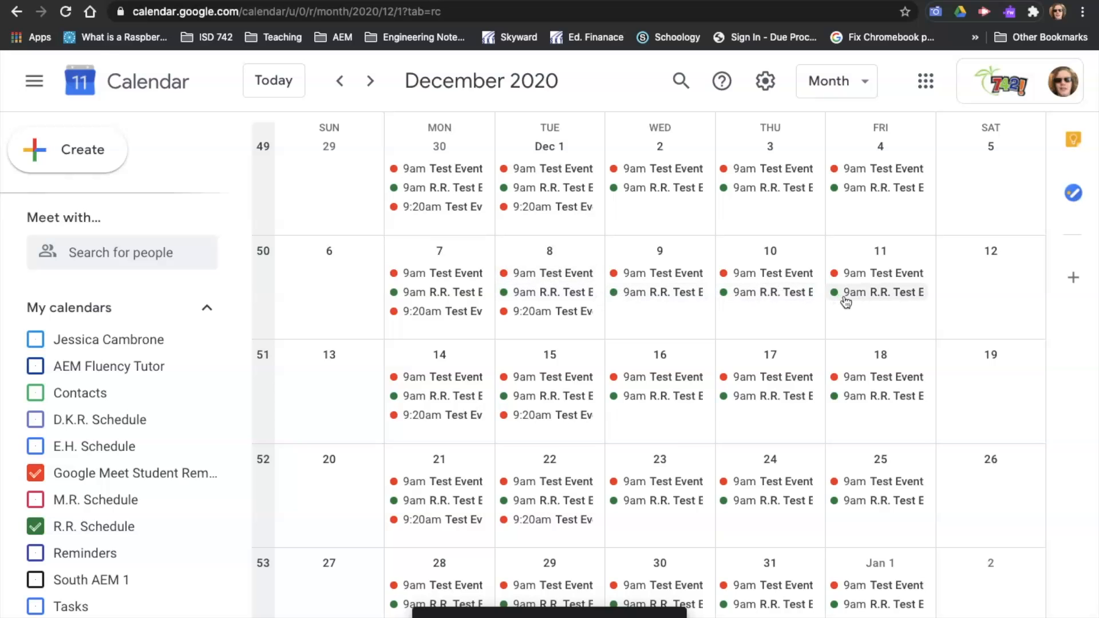
left_click(339, 82)
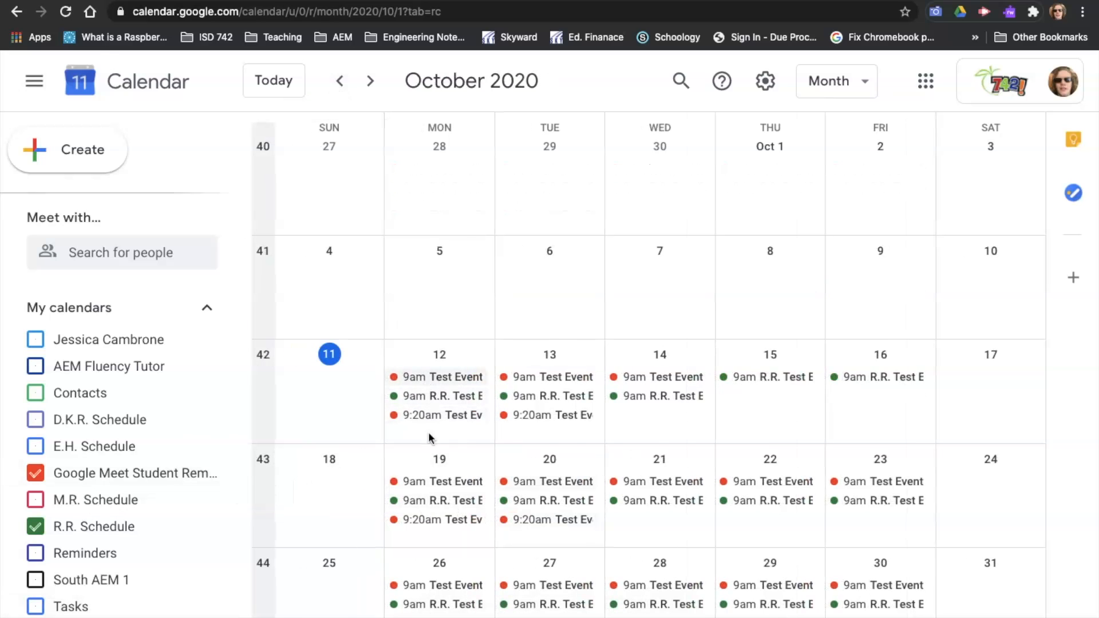
left_click(36, 473)
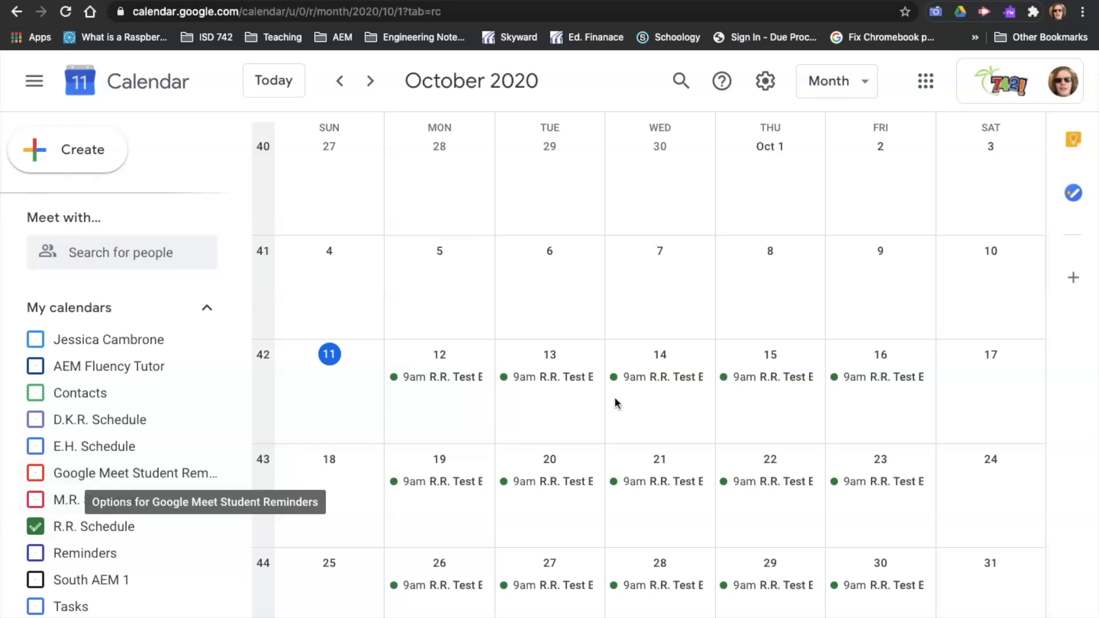
Step: Delete only the Thursday, October 15 occurrence of R.R. Test Event Advisory without sending cancellation emails
left_click(756, 377)
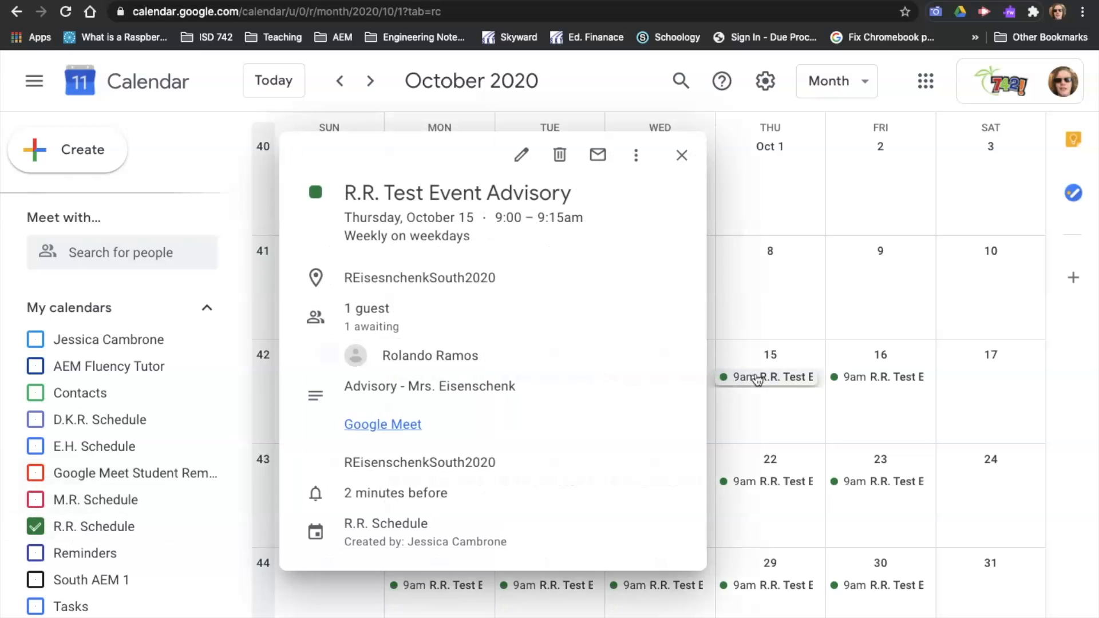
left_click(560, 156)
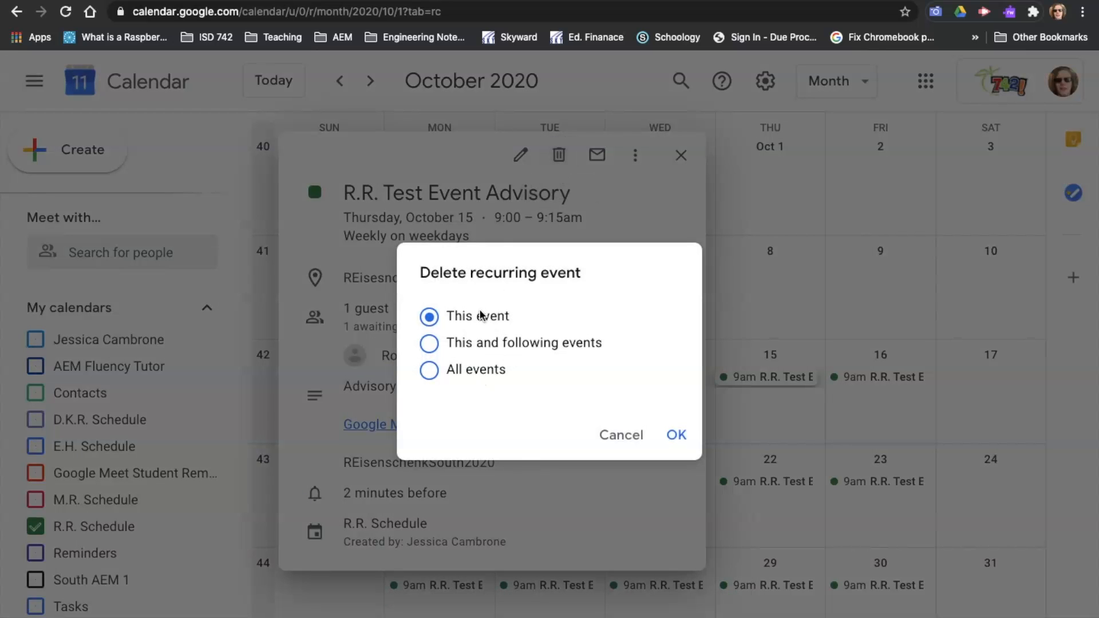
left_click(676, 434)
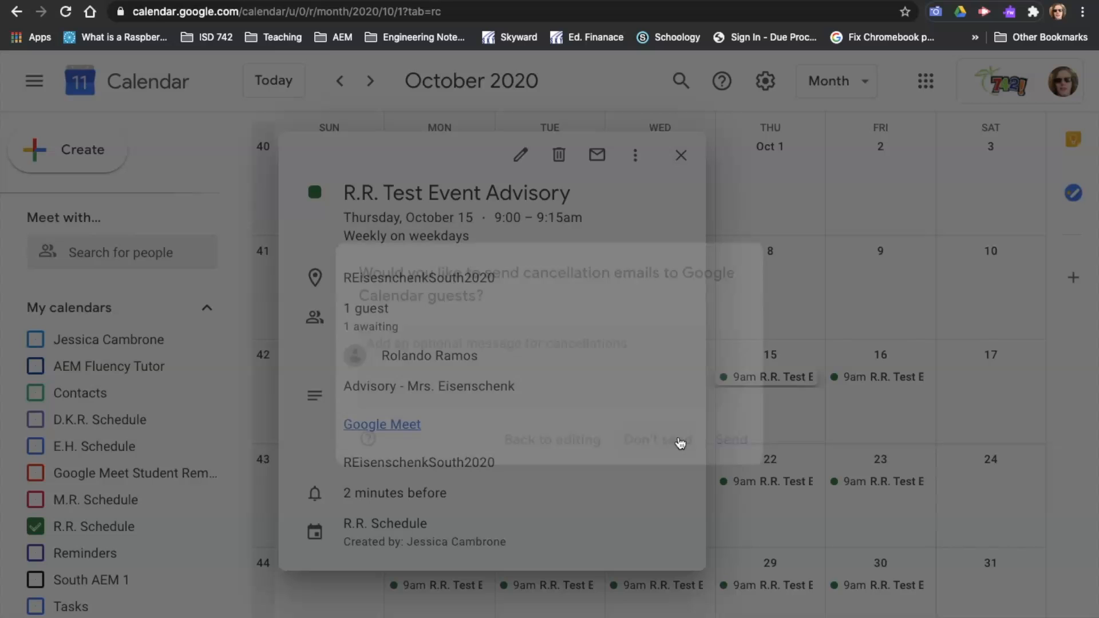
left_click(660, 464)
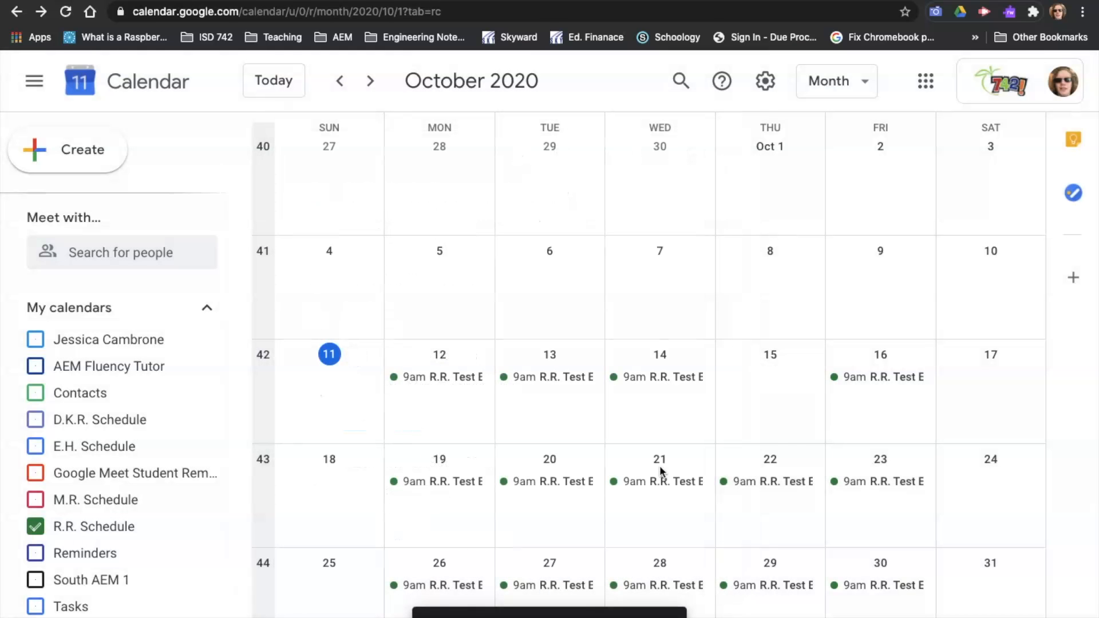
Step: Delete only the Friday, October 16 occurrence of R.R. Test Event Advisory without sending cancellation emails
left_click(876, 378)
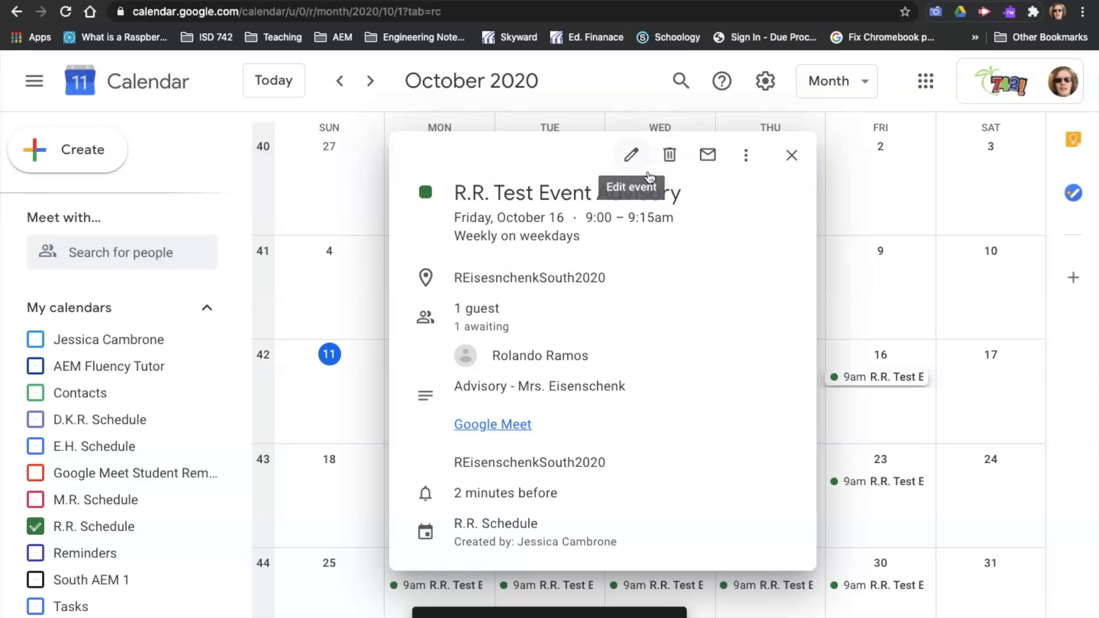
left_click(670, 156)
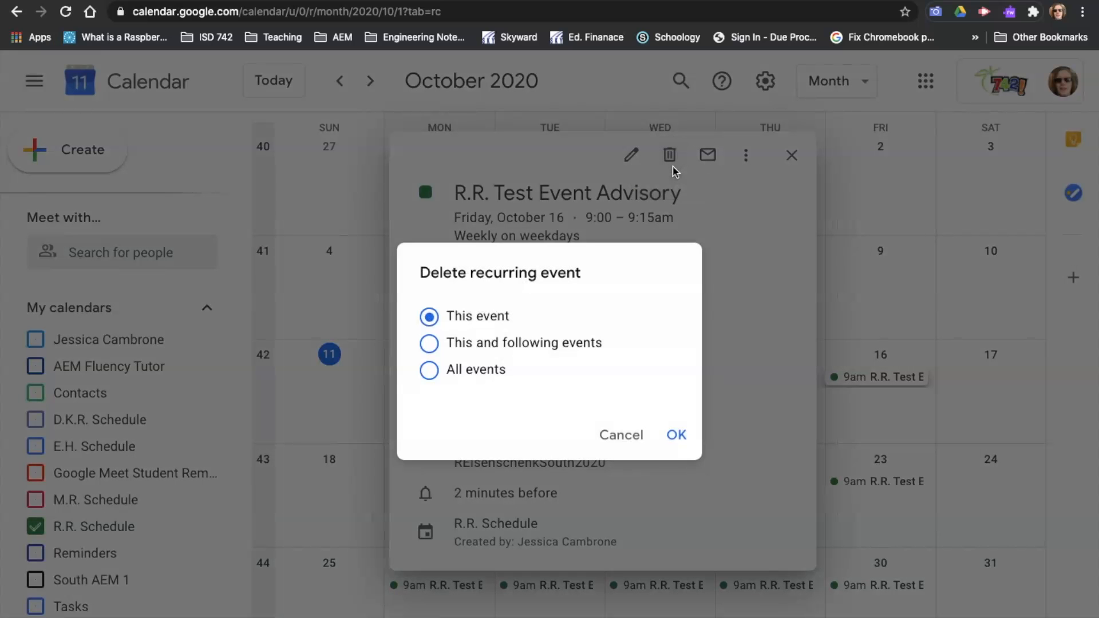
left_click(679, 437)
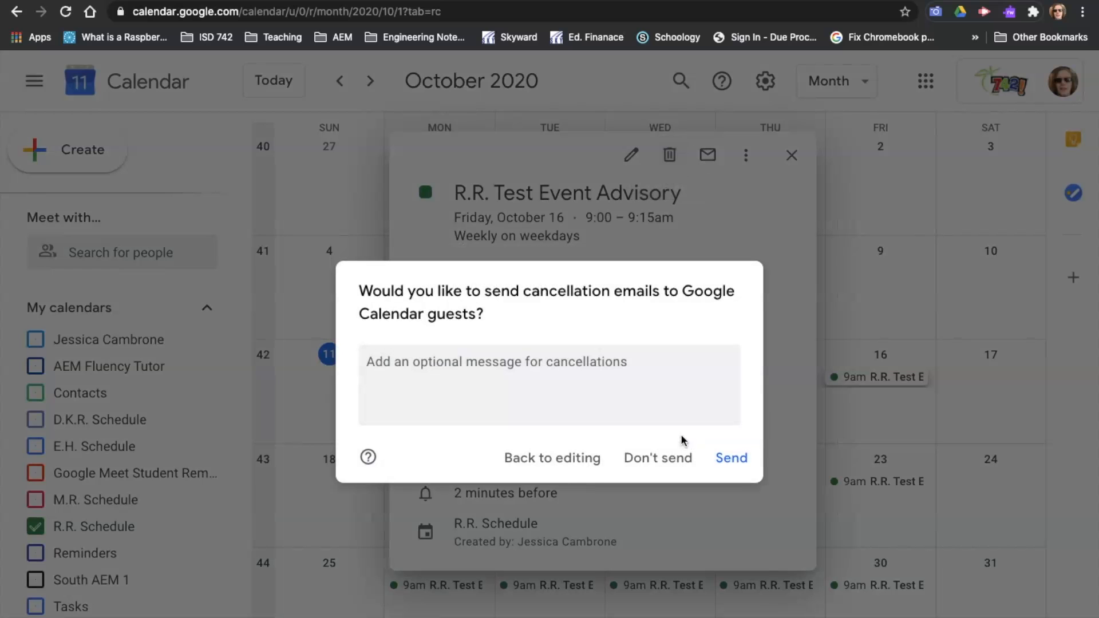
left_click(651, 463)
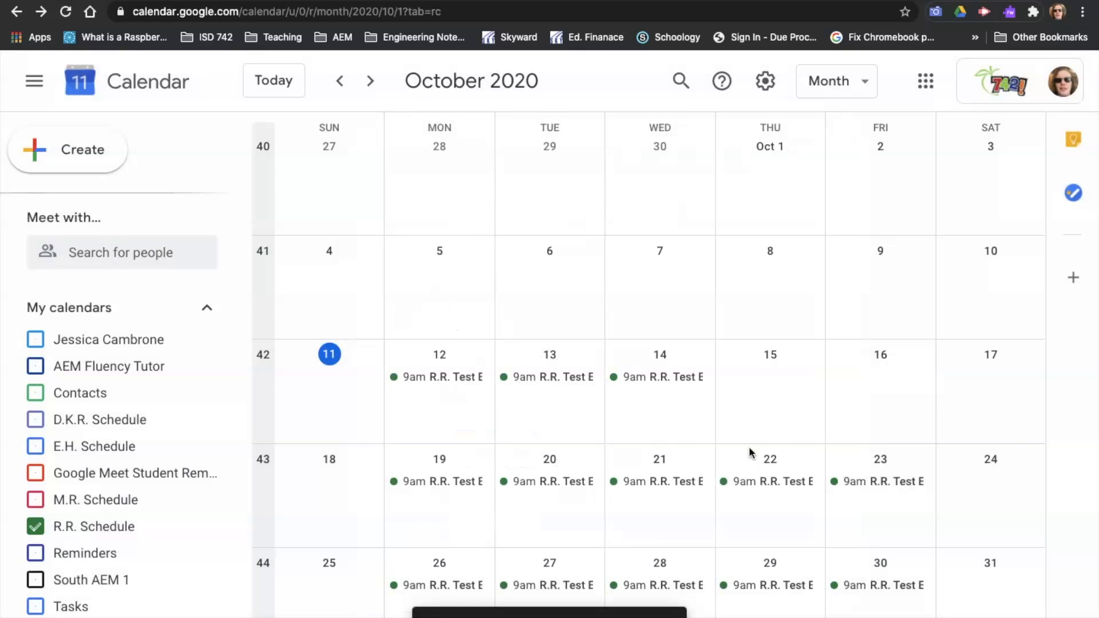